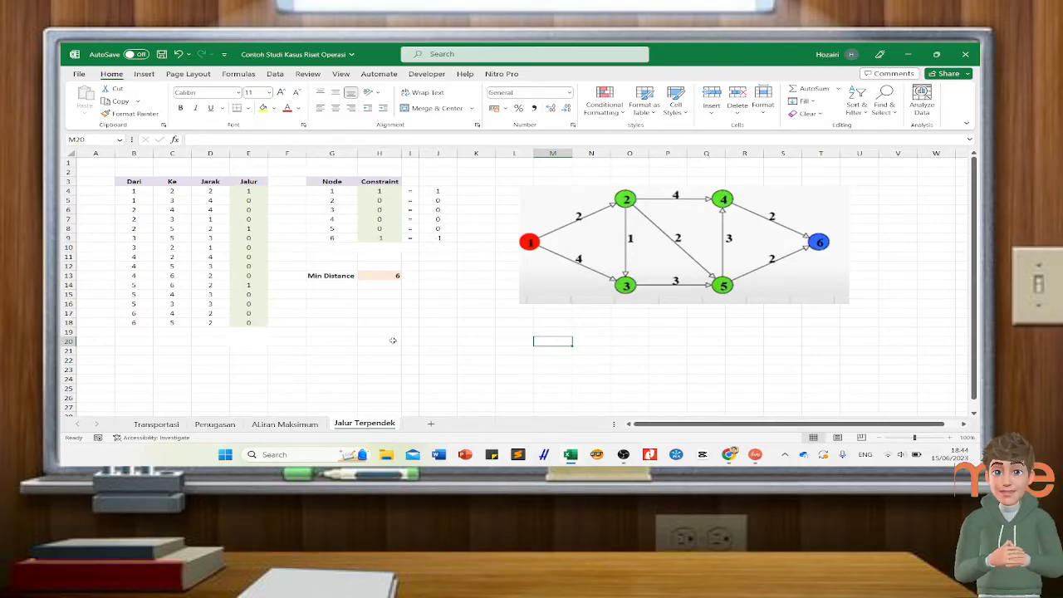
Step: Move the network diagram closer to the constraint table and review the table rows for the two arcs leaving node 1
{"action": "left_click", "coordinate": [637, 230]}
{"action": "left_click_drag", "start_coordinate": [671, 226], "coordinate": [647, 219]}
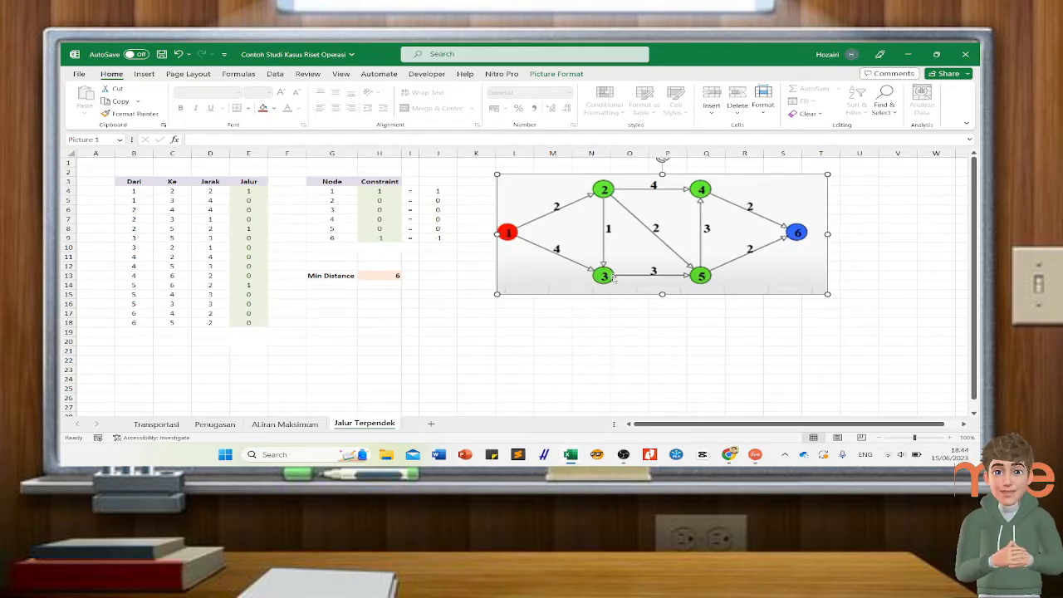
{"action": "left_click_drag", "start_coordinate": [133, 192], "coordinate": [216, 199]}
{"action": "left_click", "coordinate": [218, 194]}
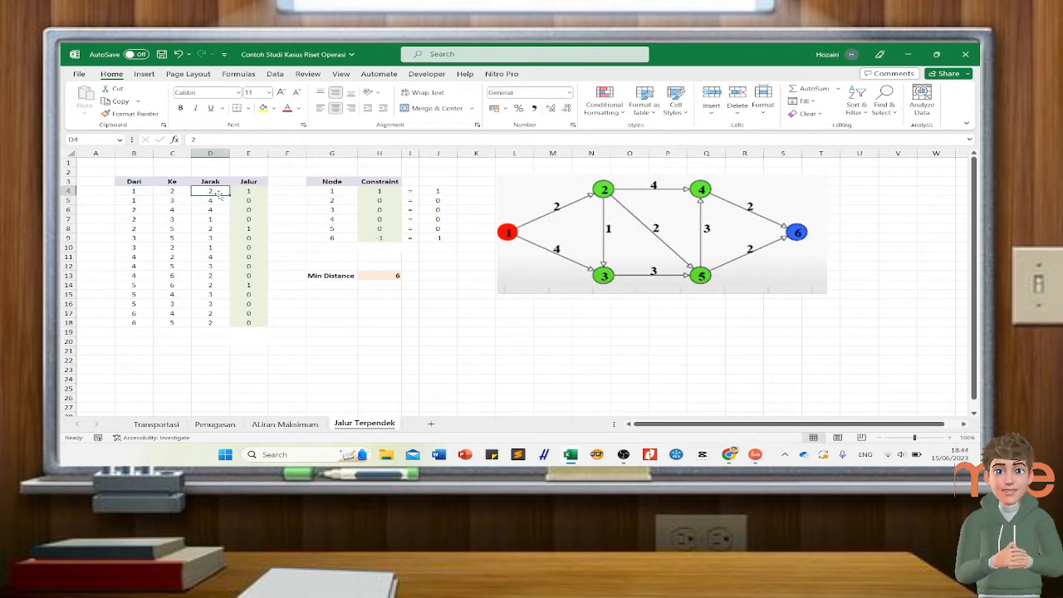
{"action": "left_click", "coordinate": [135, 202]}
{"action": "left_click", "coordinate": [170, 203]}
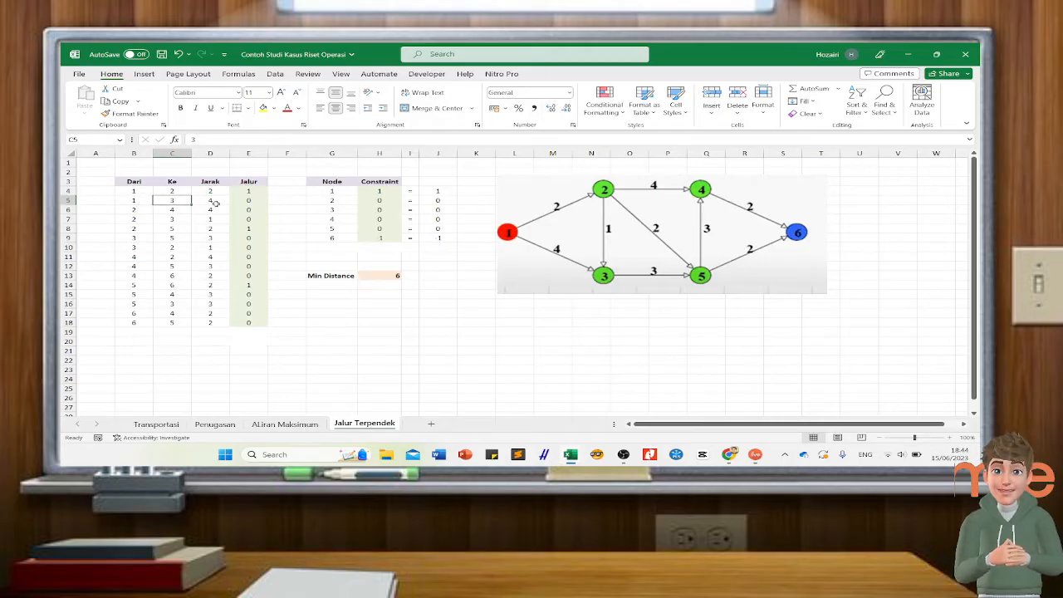
{"action": "left_click", "coordinate": [214, 202]}
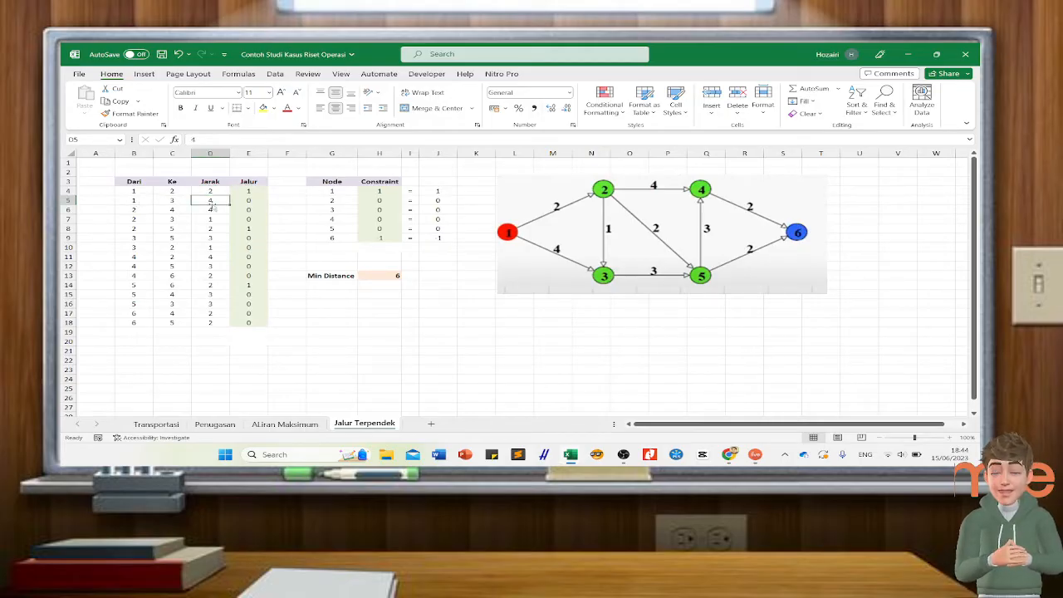
Step: Clear the Jalur values in E4:E18 and fill the whole range with 0
{"action": "left_click_drag", "start_coordinate": [252, 191], "coordinate": [246, 324]}
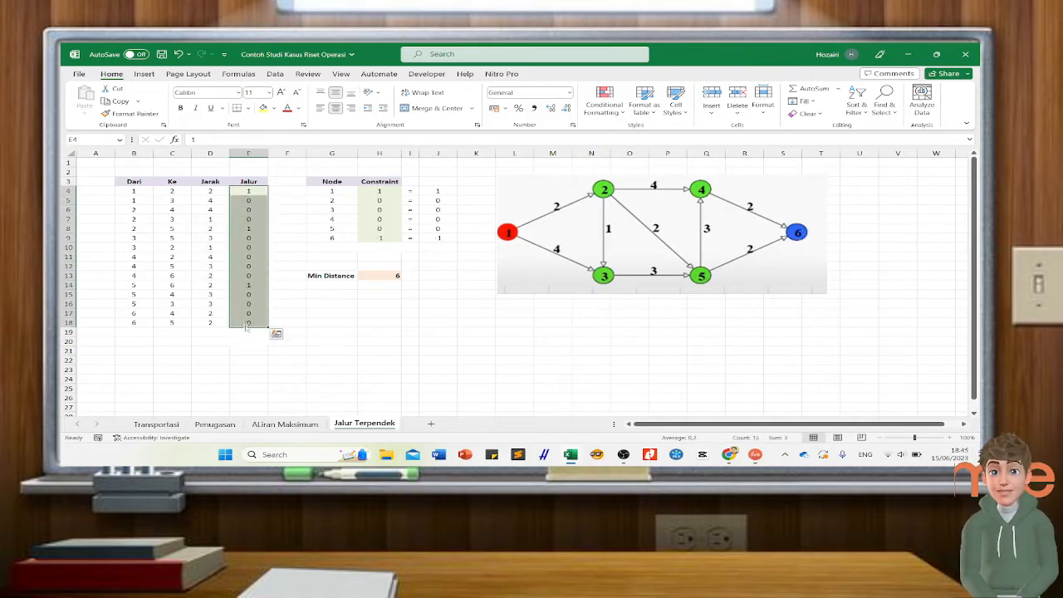
{"action": "key", "text": "Delete"}
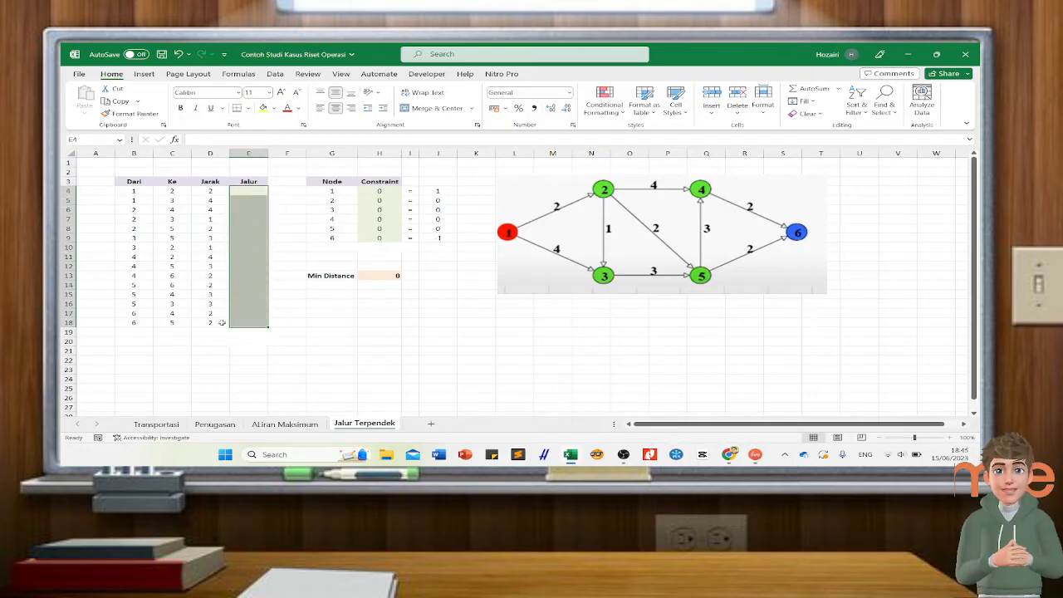
{"action": "left_click", "coordinate": [246, 189]}
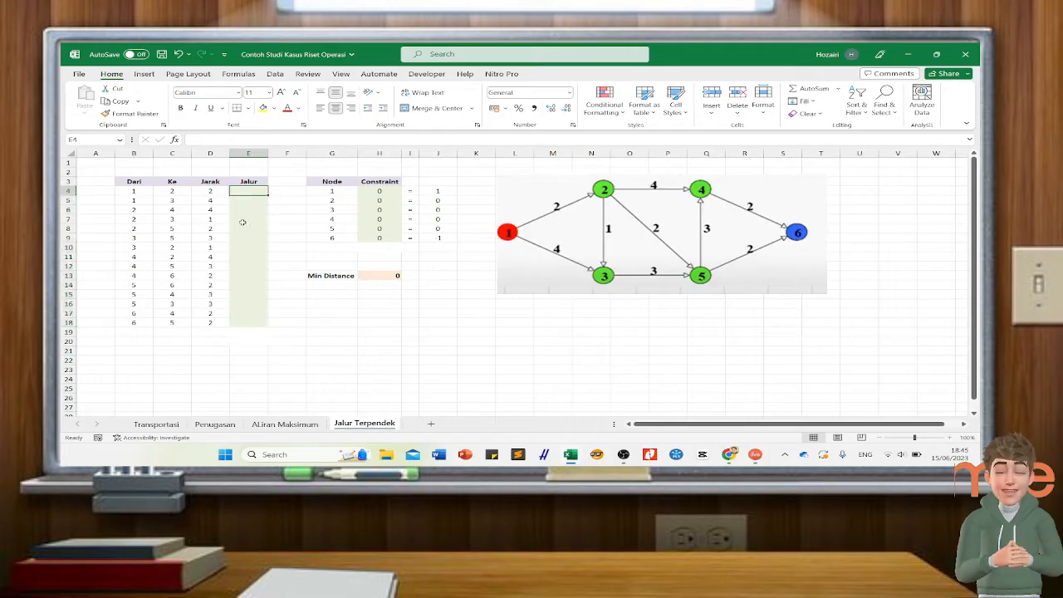
{"action": "left_click", "coordinate": [249, 322]}
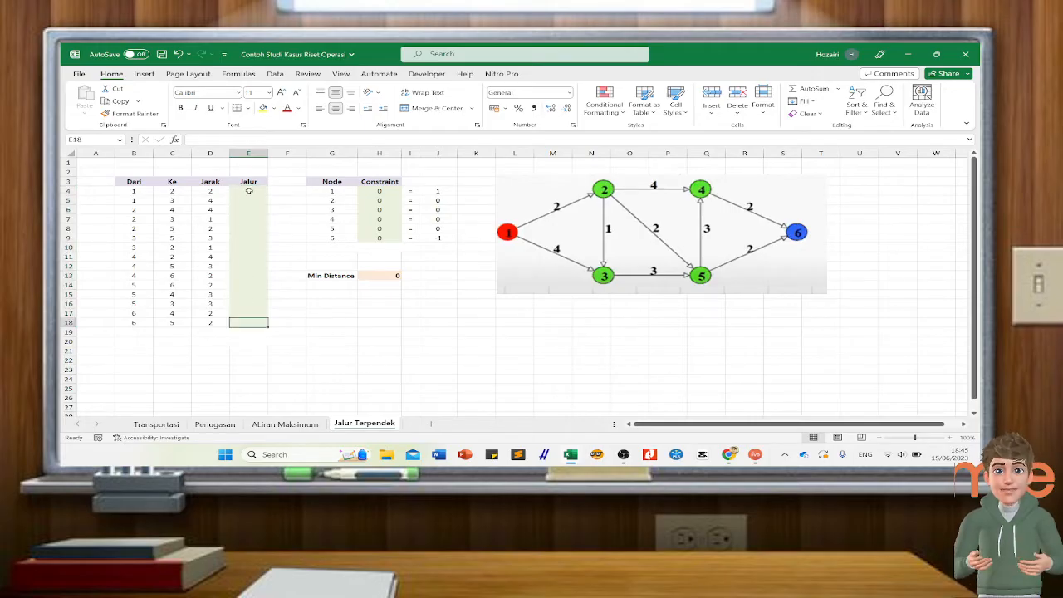
{"action": "left_click", "coordinate": [248, 191]}
{"action": "left_click_drag", "start_coordinate": [248, 191], "coordinate": [246, 322]}
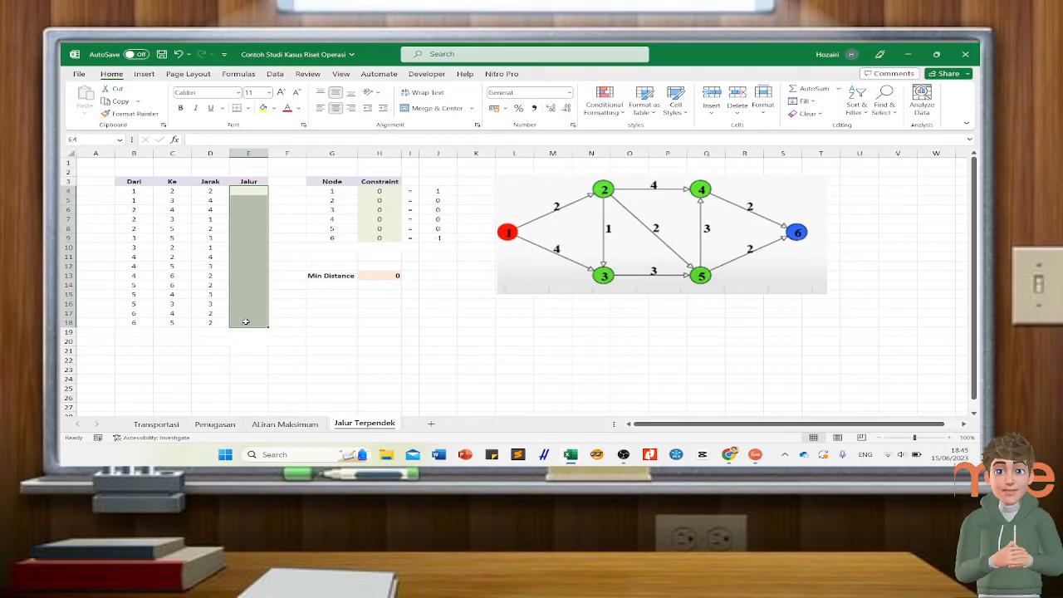
{"action": "left_click", "coordinate": [244, 193]}
{"action": "type", "text": "0"}
{"action": "key", "text": "Return"}
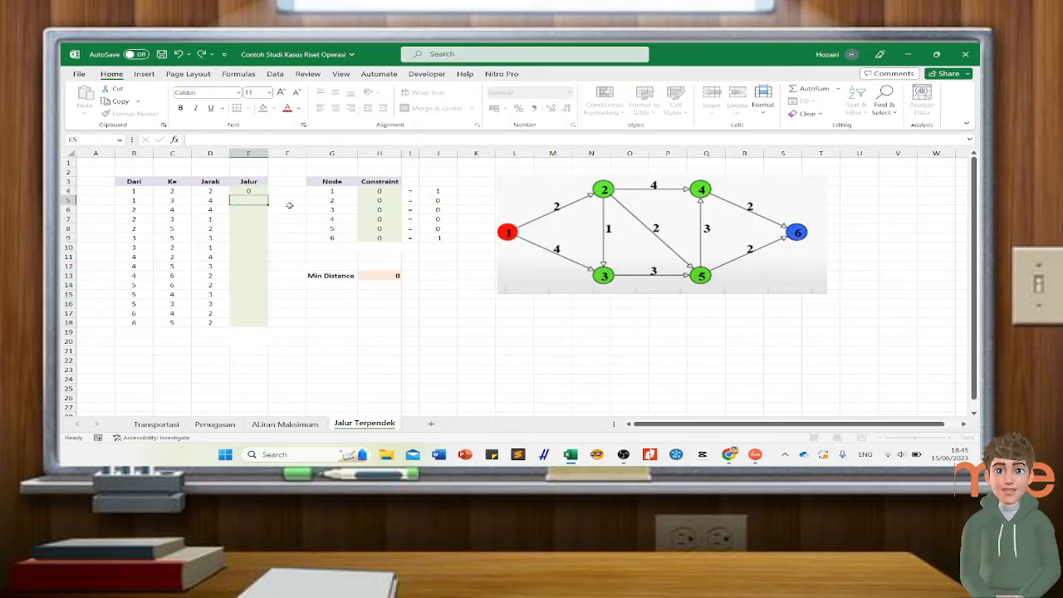
{"action": "left_click", "coordinate": [256, 191]}
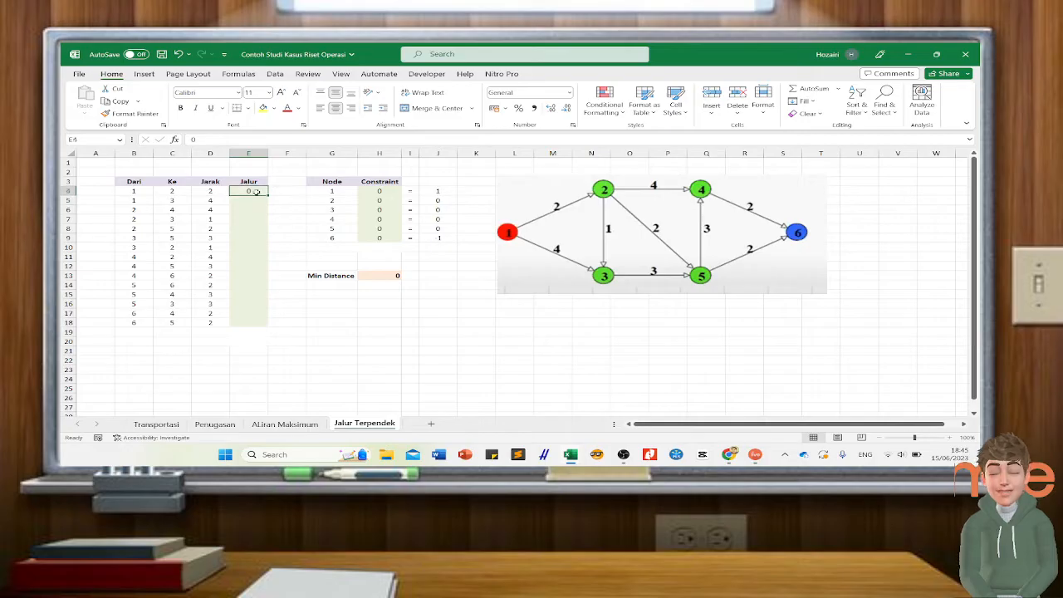
{"action": "left_click_drag", "start_coordinate": [269, 196], "coordinate": [280, 328]}
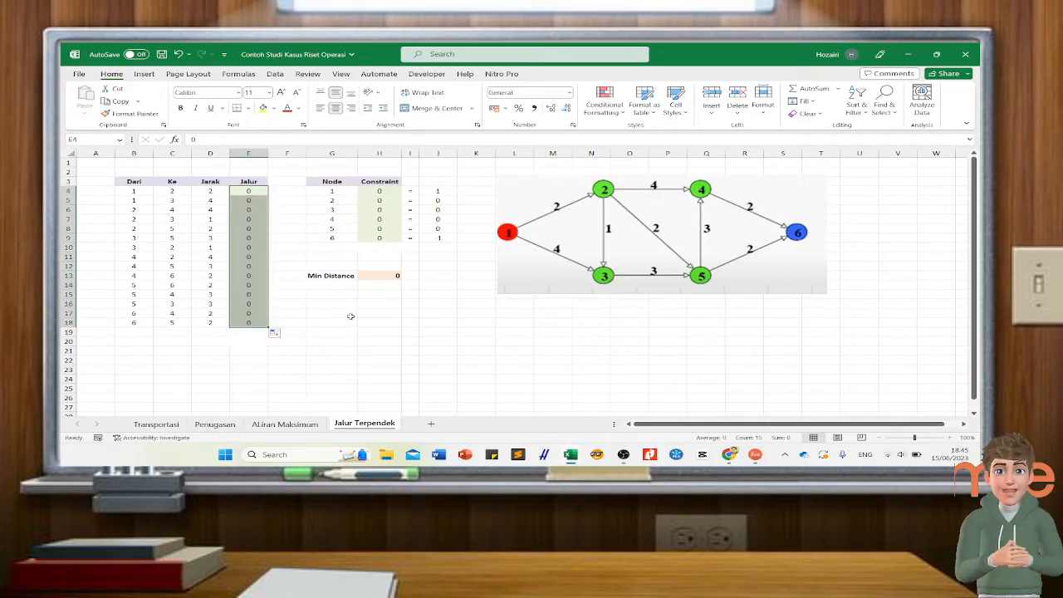
Step: Examine the Dari, Ke and Jarak entries of the first two arcs in rows 4 and 5
{"action": "left_click", "coordinate": [209, 192]}
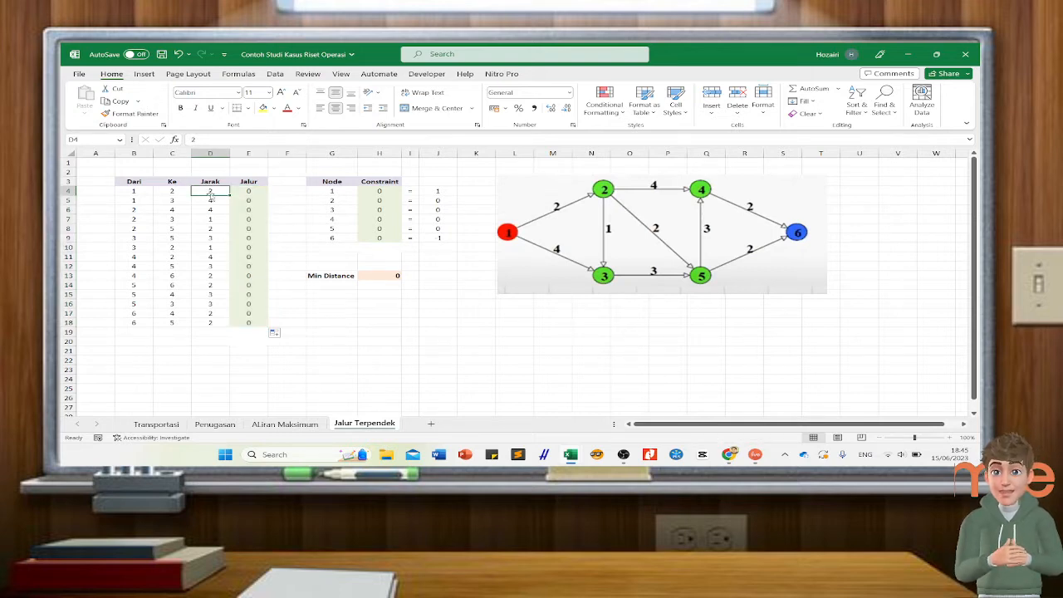
{"action": "left_click", "coordinate": [130, 193]}
{"action": "left_click", "coordinate": [180, 196]}
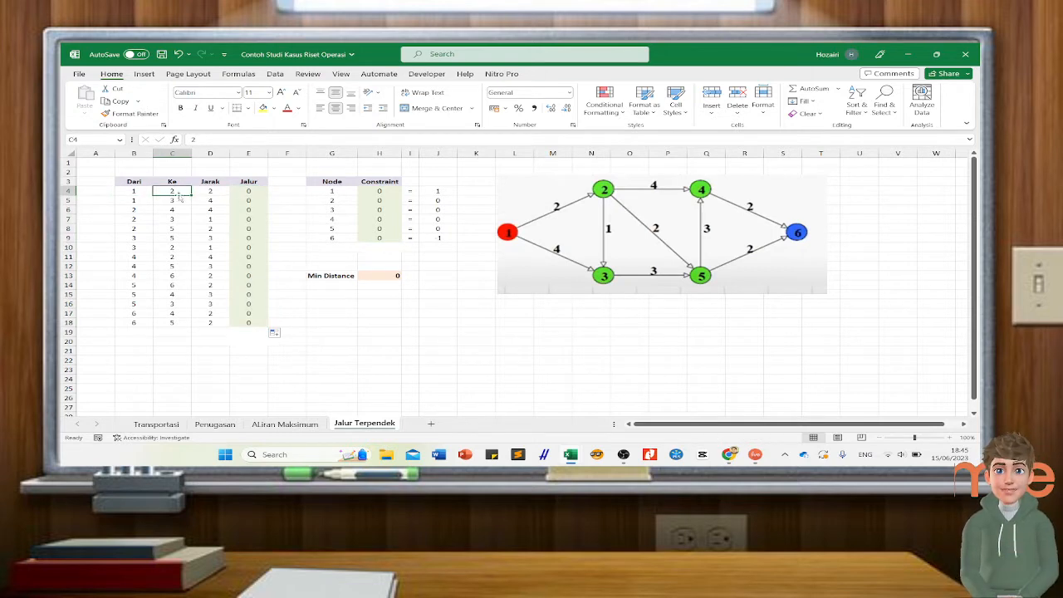
{"action": "left_click", "coordinate": [133, 202]}
{"action": "left_click_drag", "start_coordinate": [167, 207], "coordinate": [165, 204]}
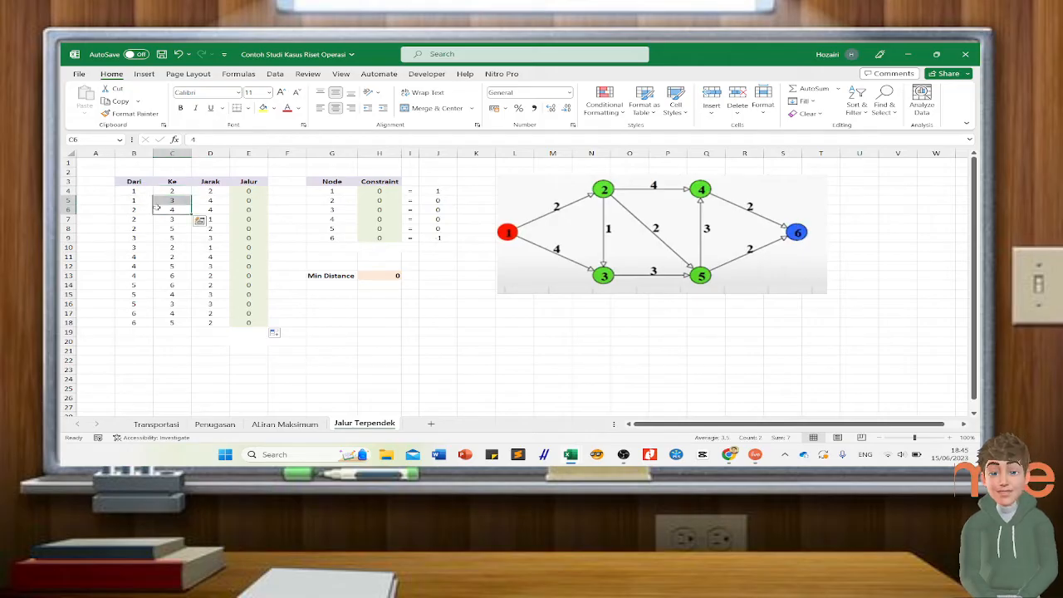
{"action": "left_click", "coordinate": [133, 200]}
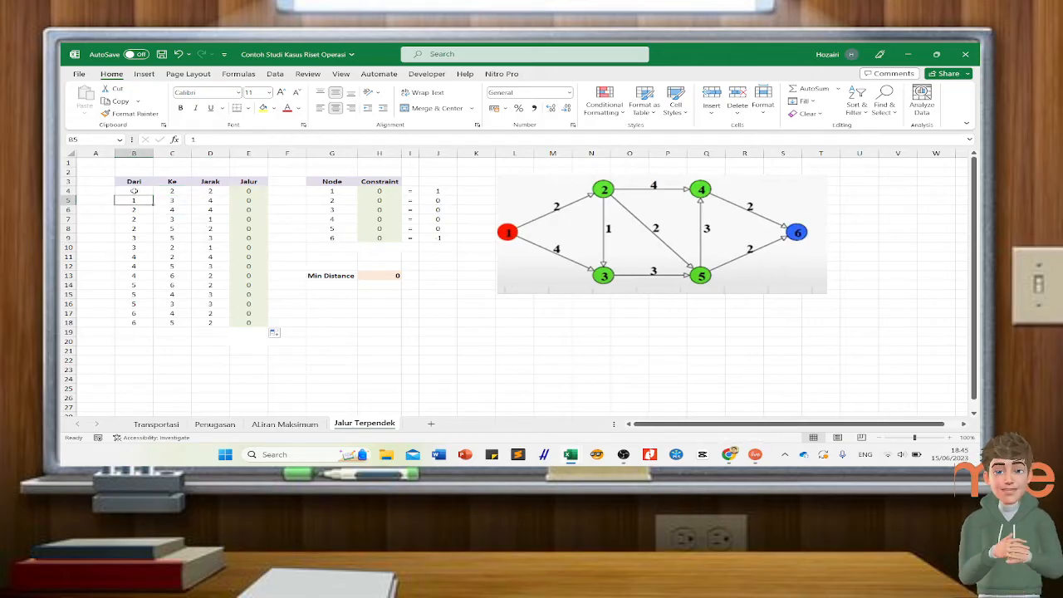
{"action": "left_click", "coordinate": [133, 191]}
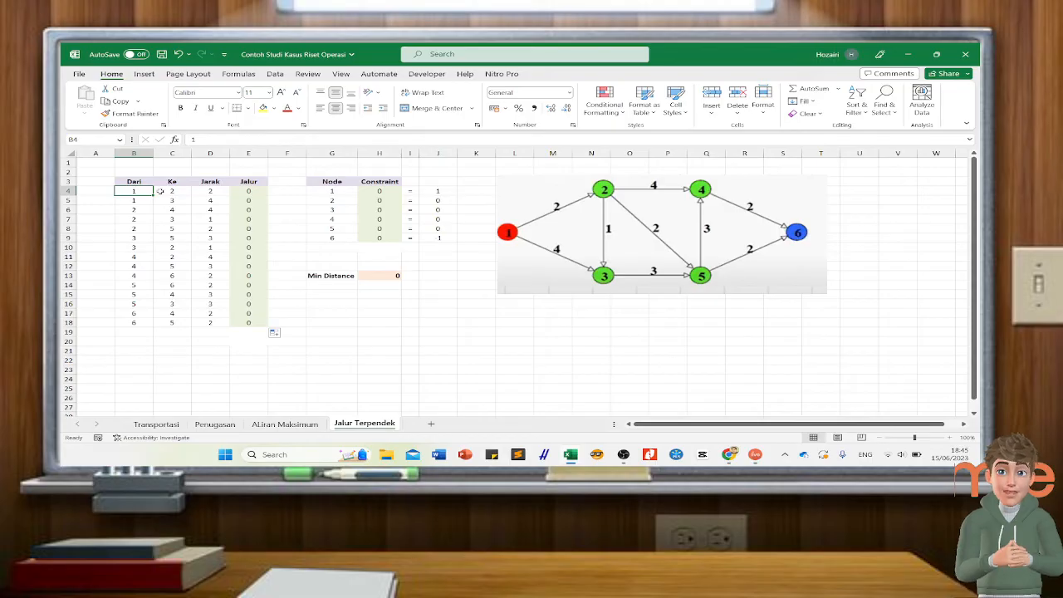
{"action": "left_click", "coordinate": [173, 191]}
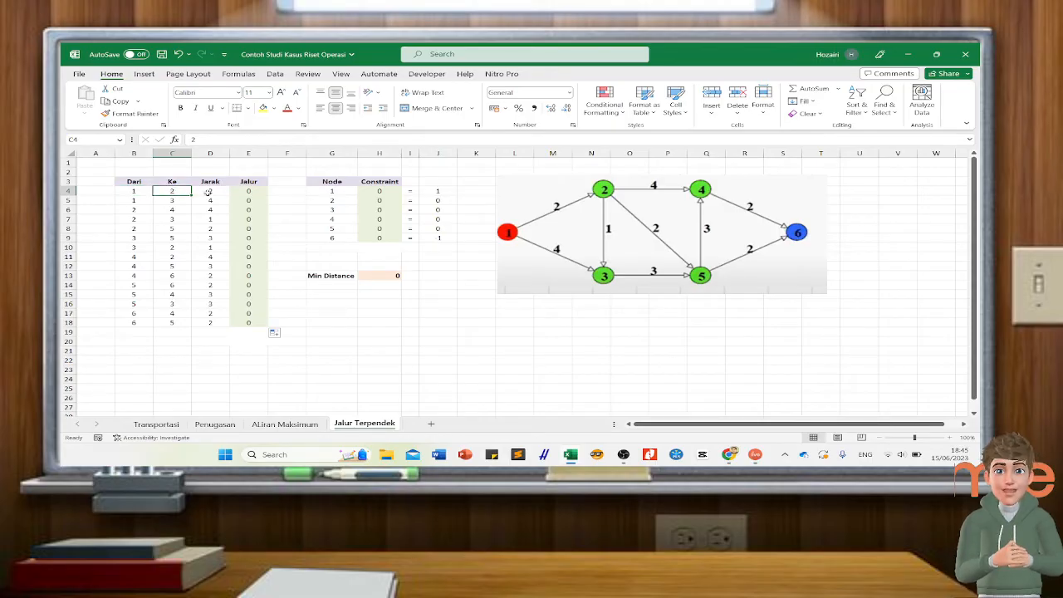
{"action": "left_click", "coordinate": [209, 191]}
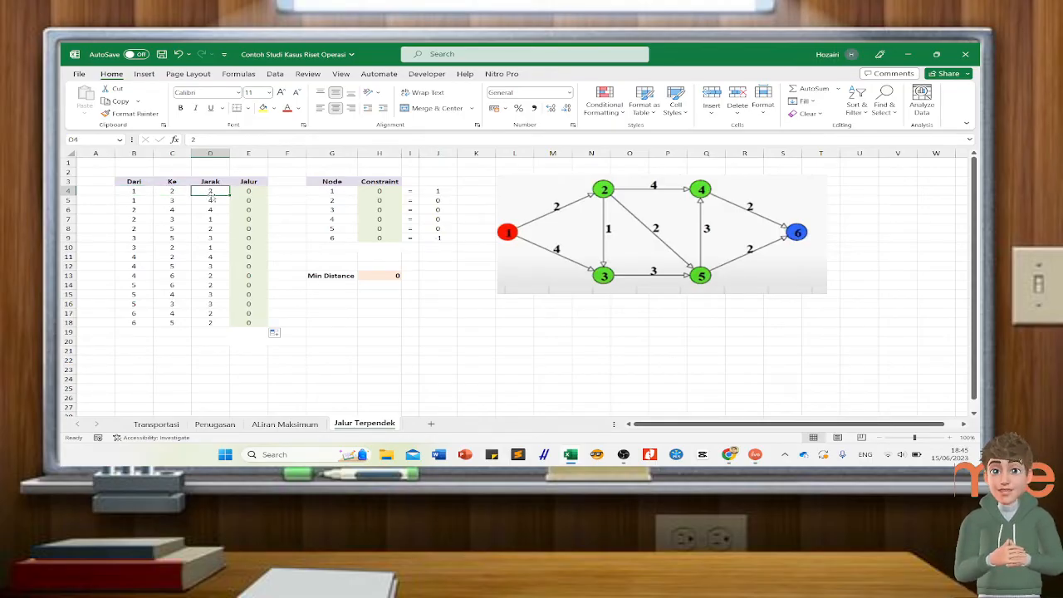
Step: Widen the Jarak column slightly and compare the arc rows starting from nodes 1 to 5 with the network diagram
{"action": "left_click_drag", "start_coordinate": [230, 153], "coordinate": [235, 154]}
{"action": "left_click", "coordinate": [209, 202]}
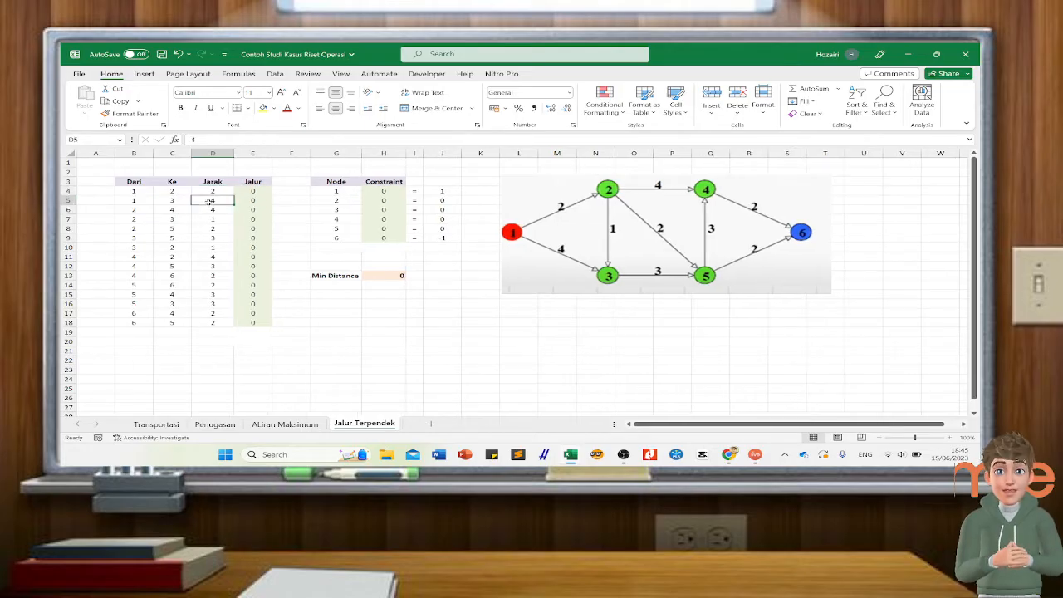
{"action": "left_click", "coordinate": [213, 211]}
{"action": "left_click_drag", "start_coordinate": [121, 193], "coordinate": [213, 202]}
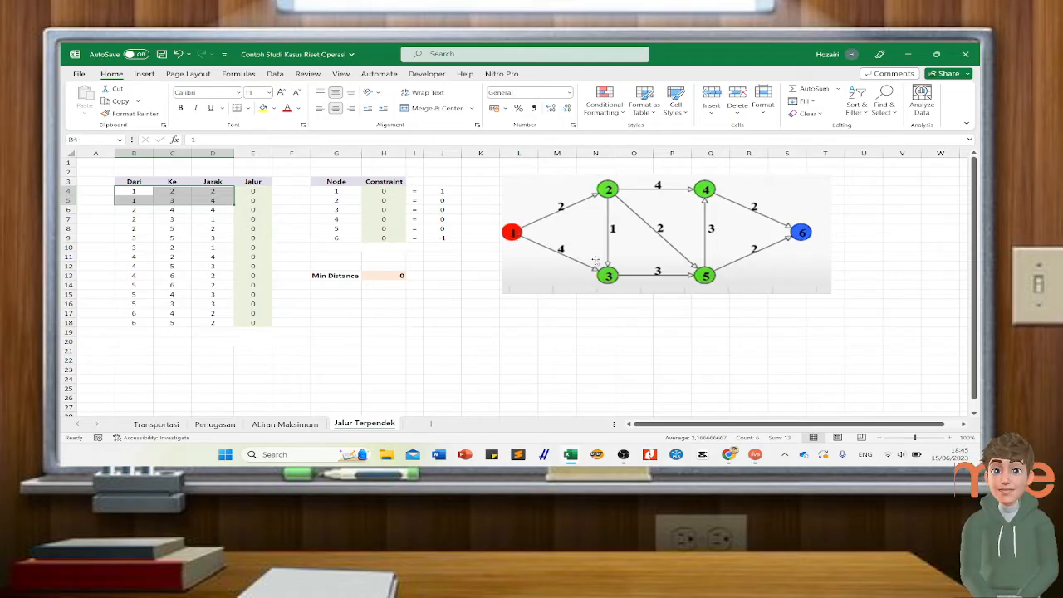
{"action": "left_click_drag", "start_coordinate": [133, 209], "coordinate": [172, 229]}
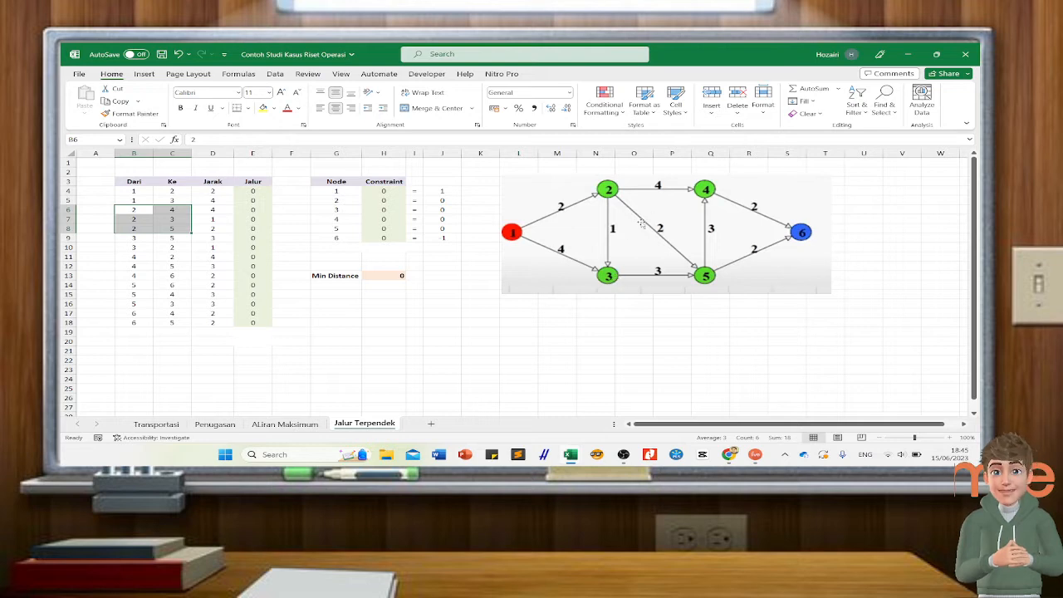
{"action": "left_click_drag", "start_coordinate": [130, 236], "coordinate": [185, 249]}
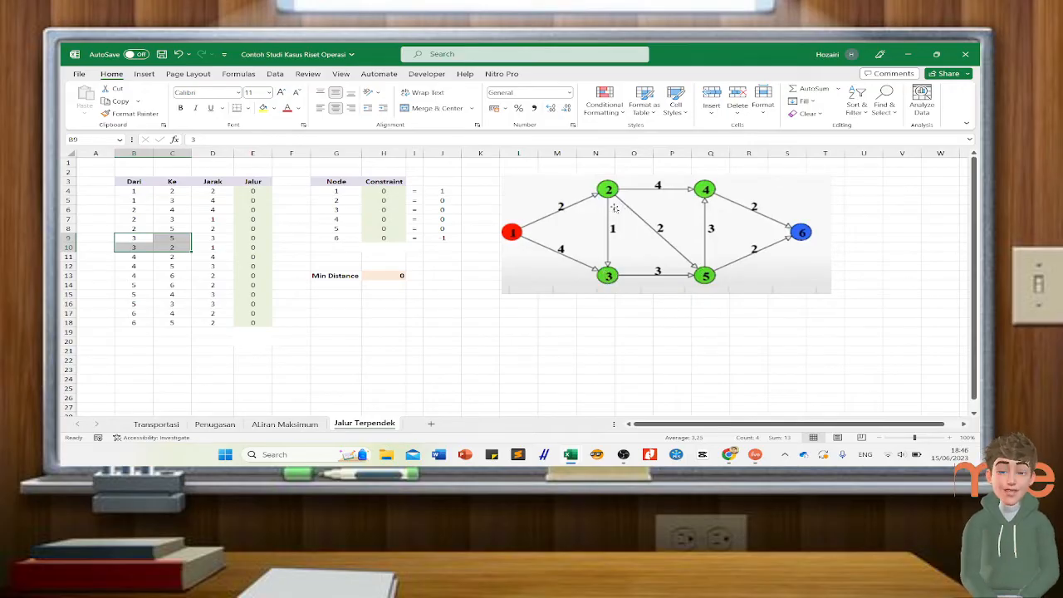
{"action": "left_click_drag", "start_coordinate": [131, 256], "coordinate": [173, 275]}
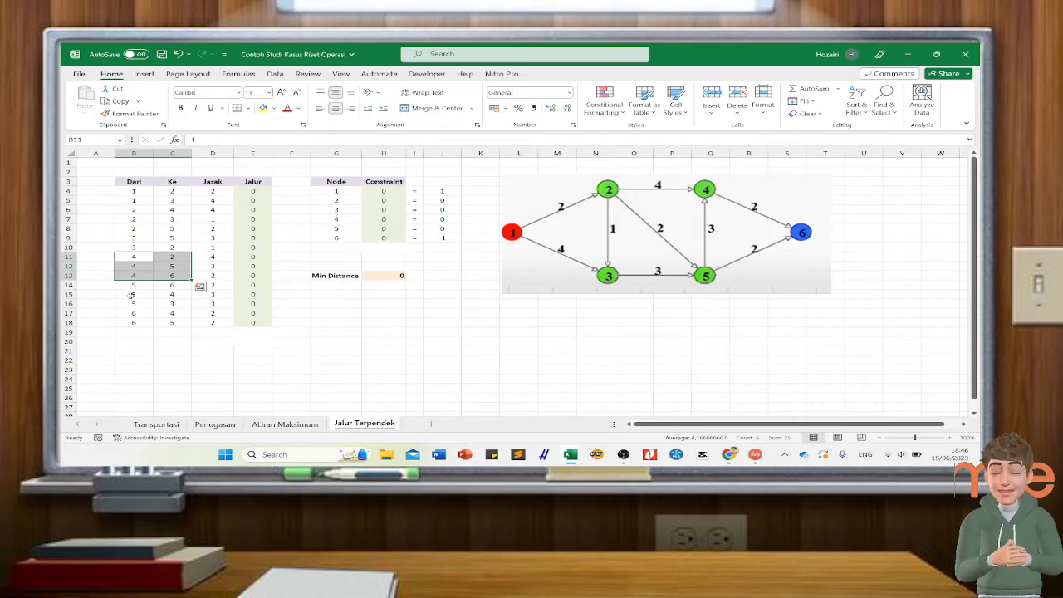
{"action": "left_click_drag", "start_coordinate": [134, 286], "coordinate": [172, 304]}
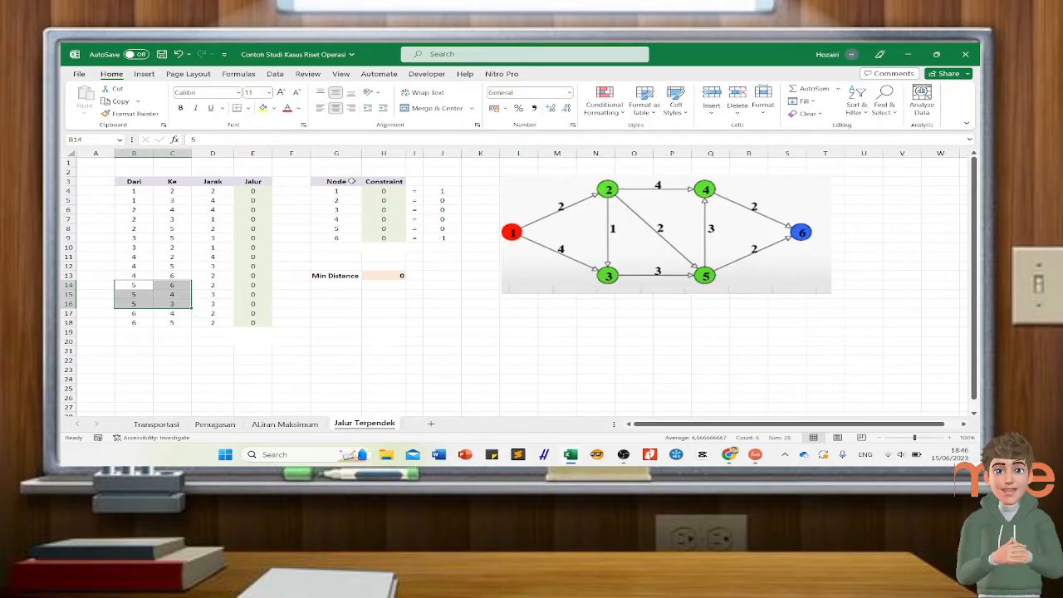
Step: Examine the Node list against the diagram, from start node 1 to end node 6
{"action": "left_click", "coordinate": [335, 181]}
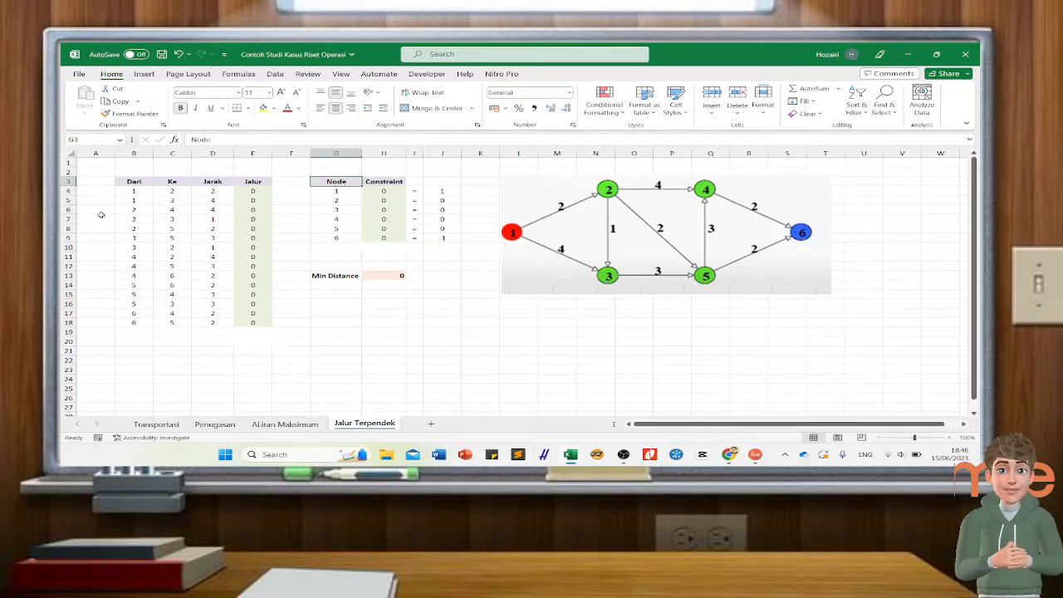
{"action": "left_click", "coordinate": [133, 190]}
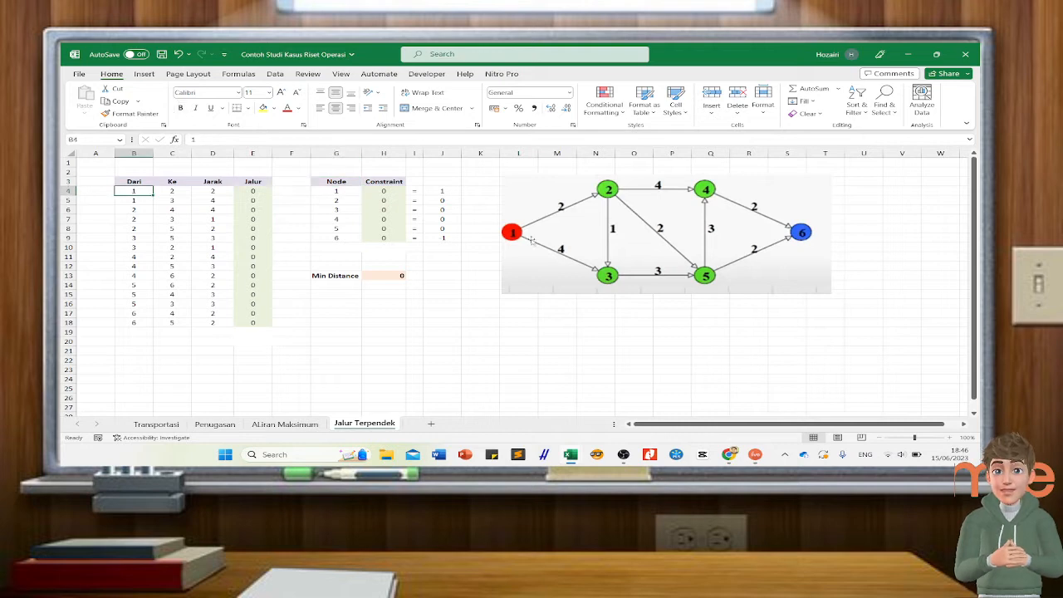
{"action": "left_click", "coordinate": [336, 192]}
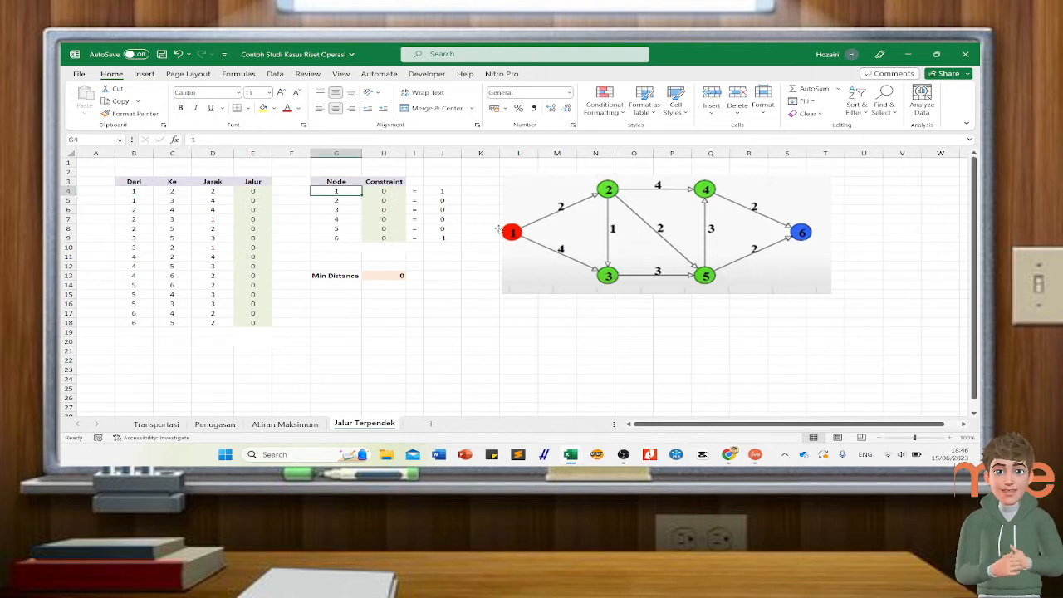
{"action": "left_click", "coordinate": [338, 238]}
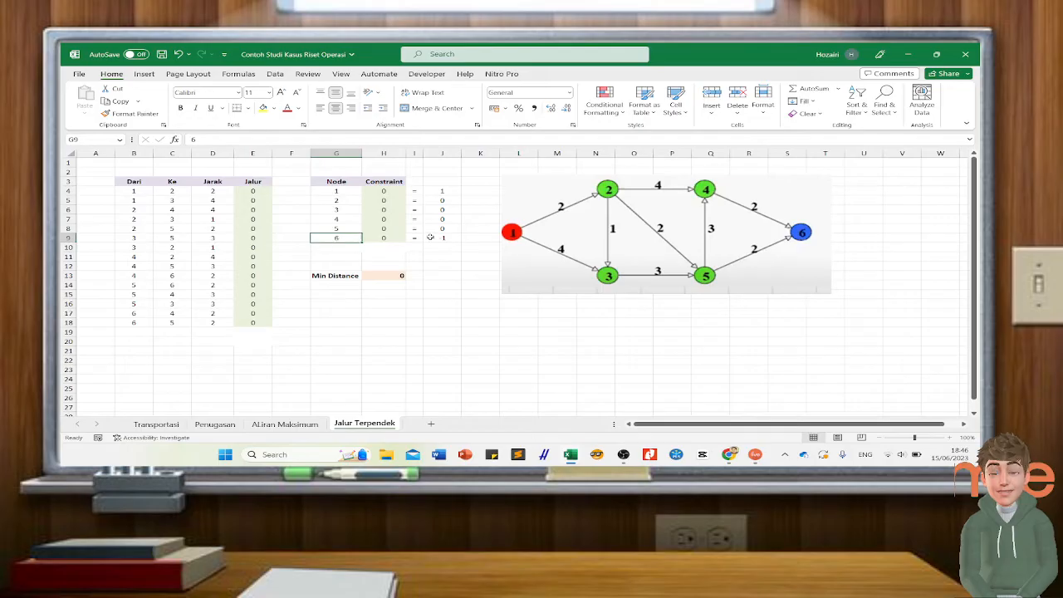
Step: Inspect the Constraint formulas for nodes 1 and 6 and widen column H slightly
{"action": "left_click", "coordinate": [384, 192]}
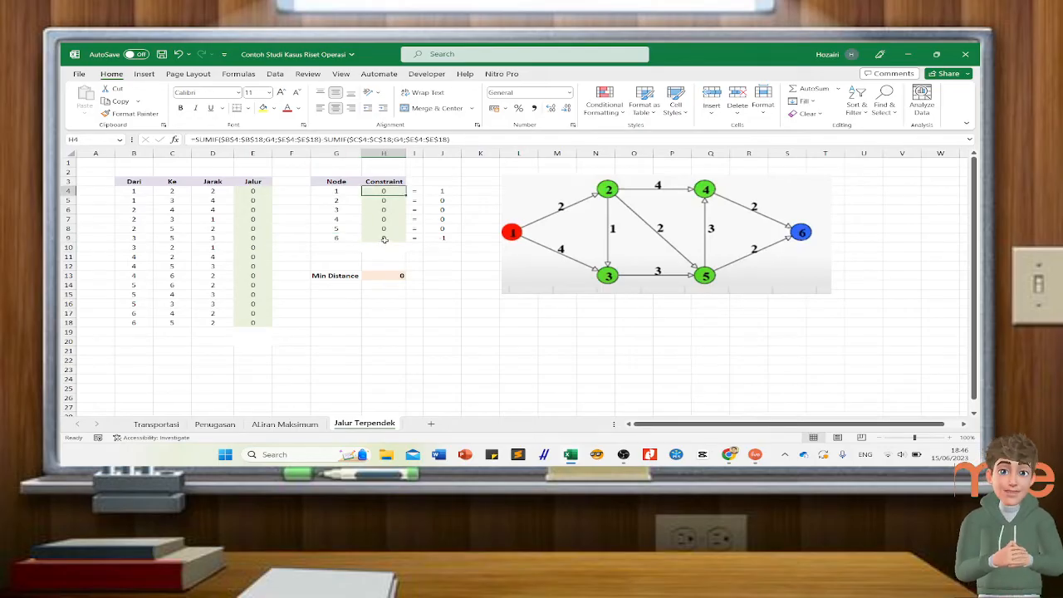
{"action": "left_click", "coordinate": [385, 239]}
{"action": "left_click", "coordinate": [386, 192]}
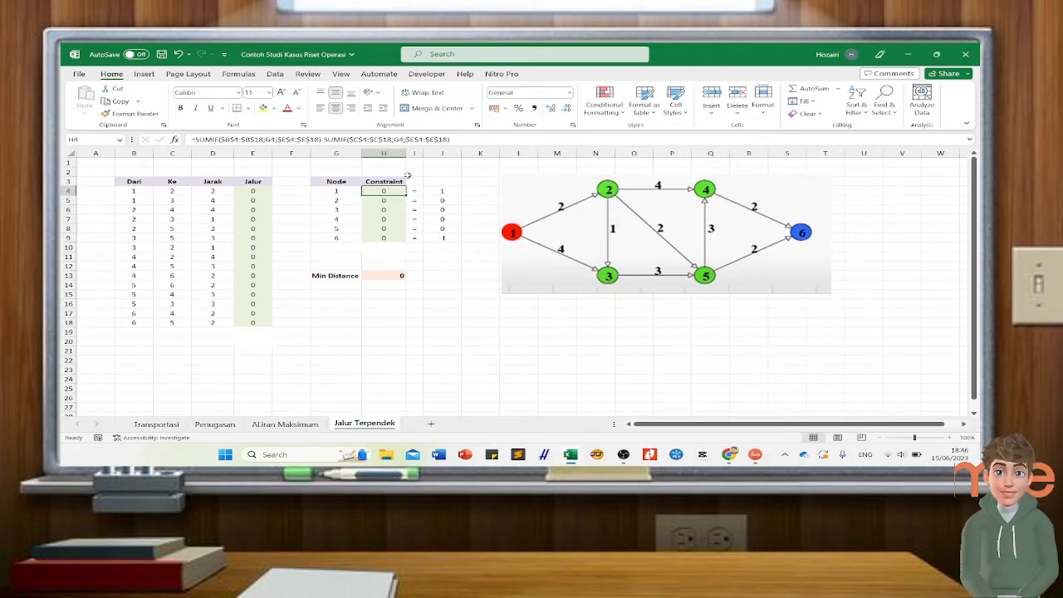
{"action": "left_click_drag", "start_coordinate": [405, 152], "coordinate": [409, 153]}
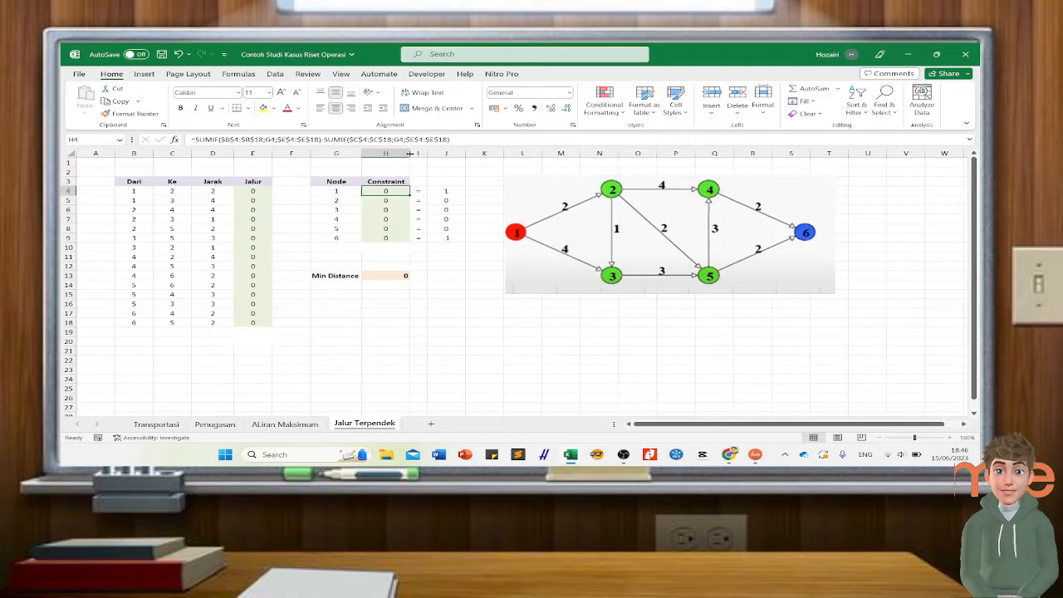
Step: Re-enter the constraint right-hand sides in J4:J9: 1 for node 1, 0 for nodes 2 to 5, and -1 for node 6
{"action": "left_click", "coordinate": [449, 192]}
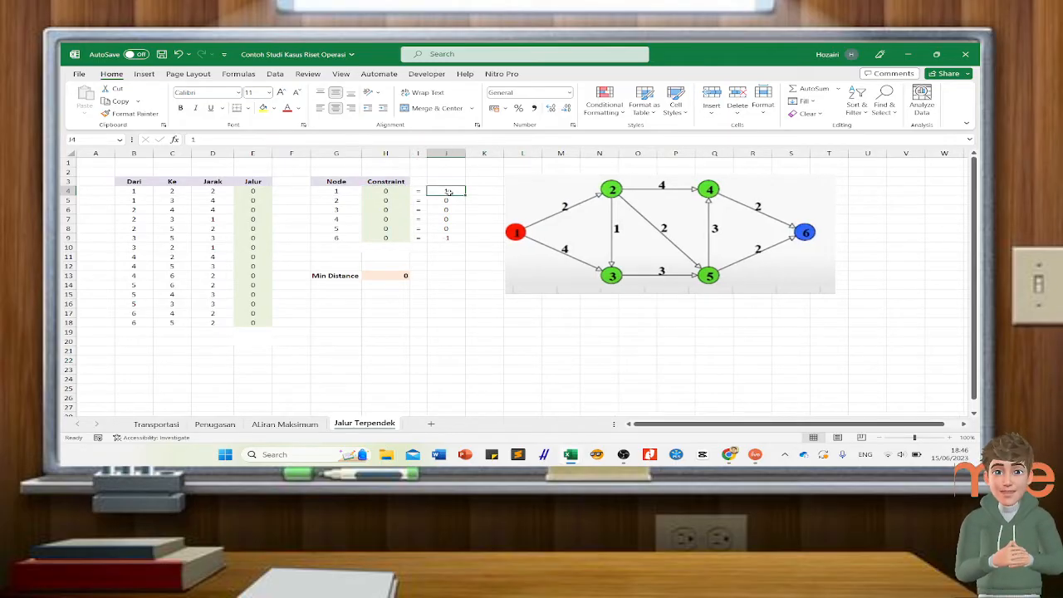
{"action": "left_click", "coordinate": [446, 238]}
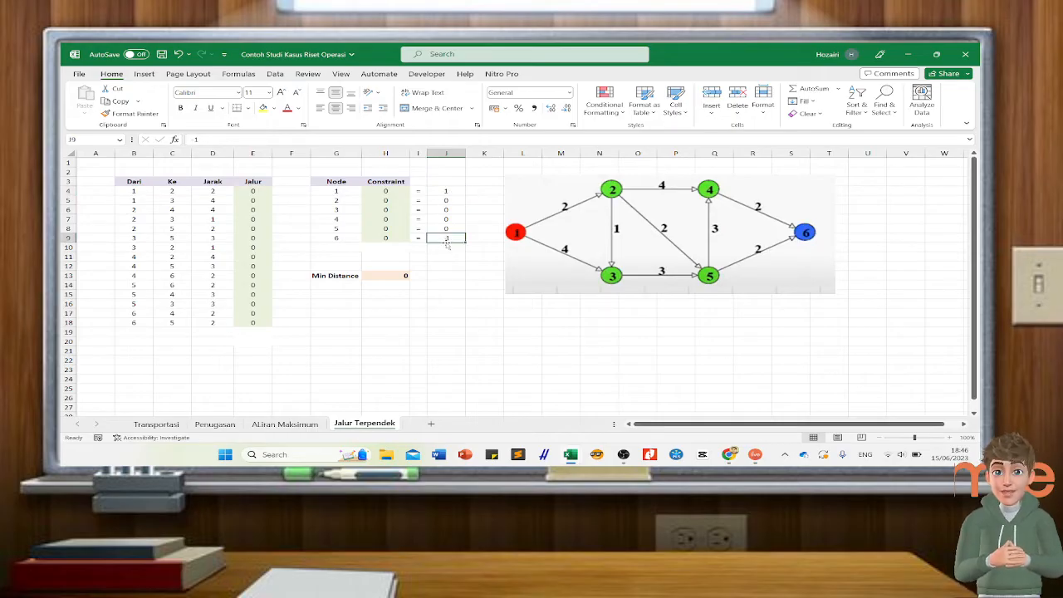
{"action": "left_click", "coordinate": [446, 191]}
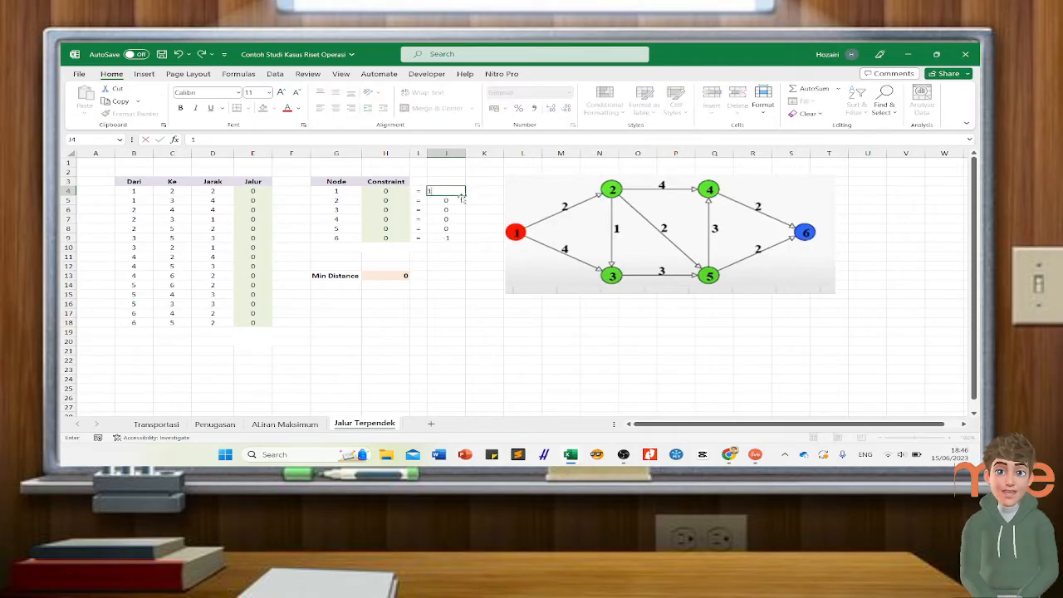
{"action": "left_click", "coordinate": [456, 199]}
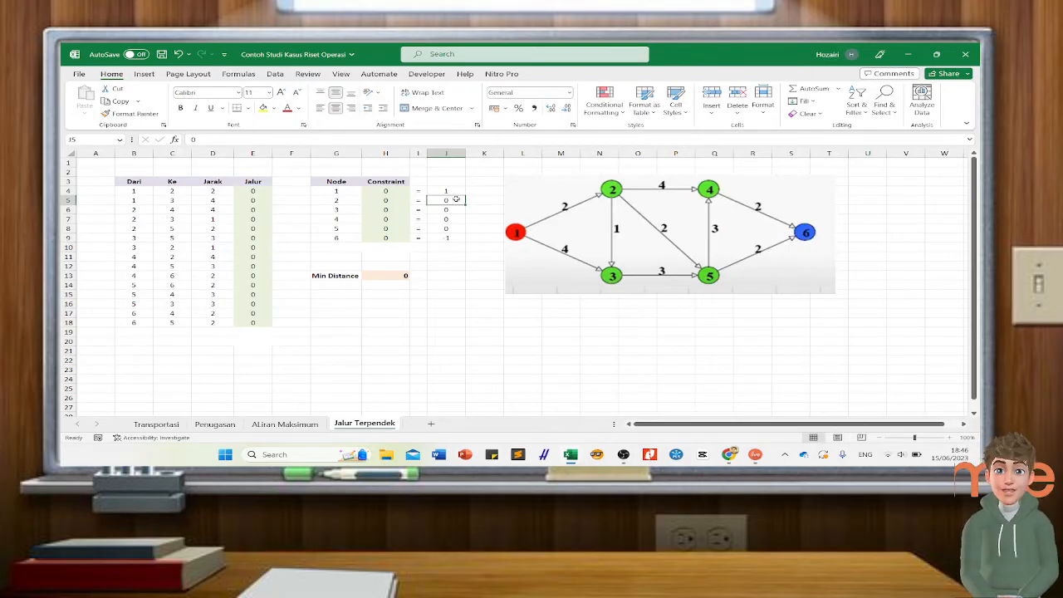
{"action": "type", "text": "0"}
{"action": "key", "text": "Return"}
{"action": "key", "text": "Return"}
{"action": "key", "text": "Return"}
{"action": "type", "text": "0"}
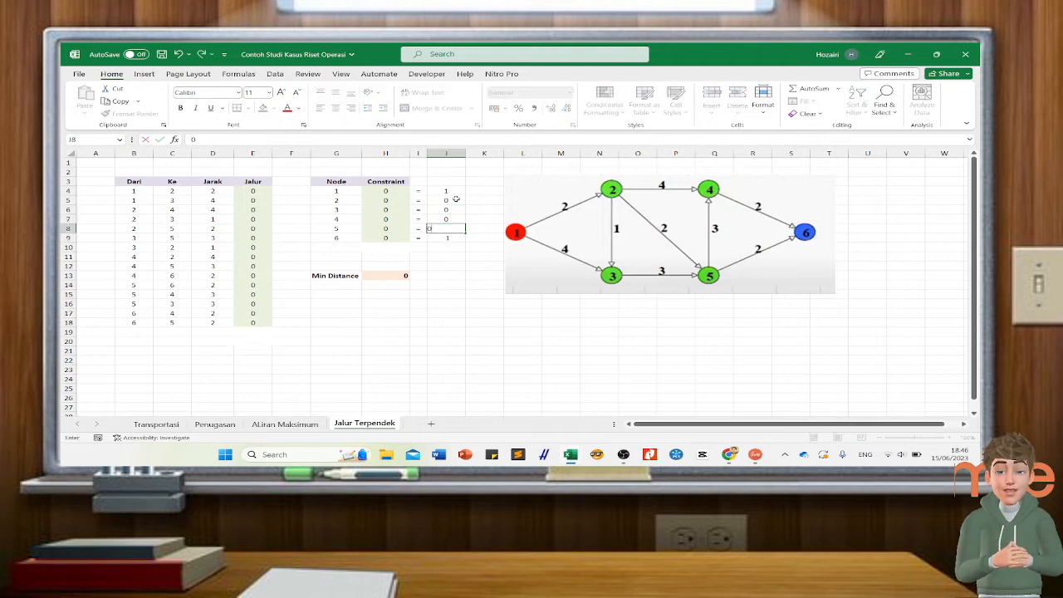
{"action": "key", "text": "Return"}
{"action": "type", "text": "="}
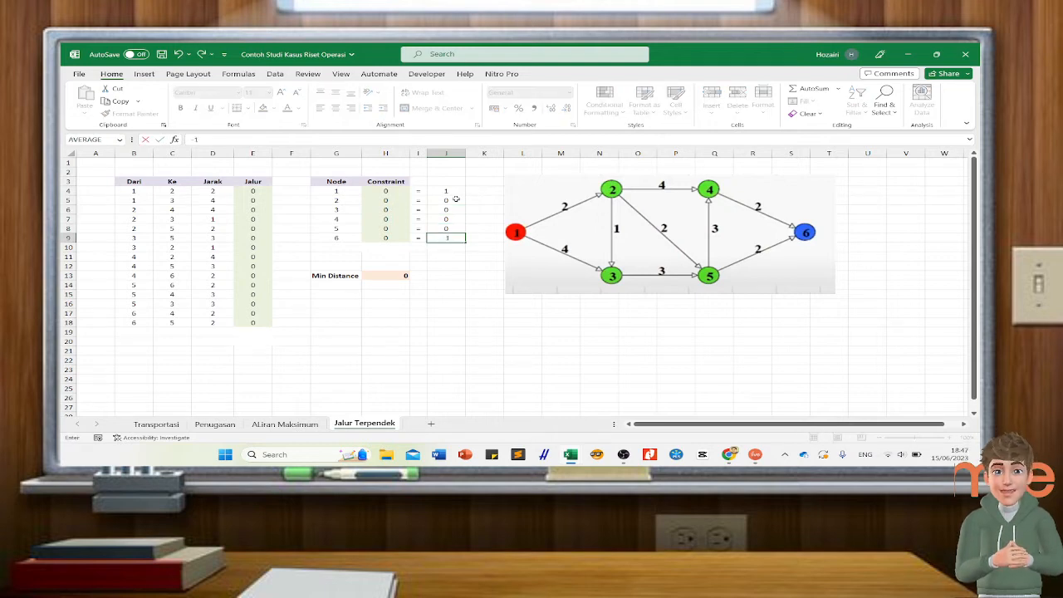
{"action": "key", "text": "Return"}
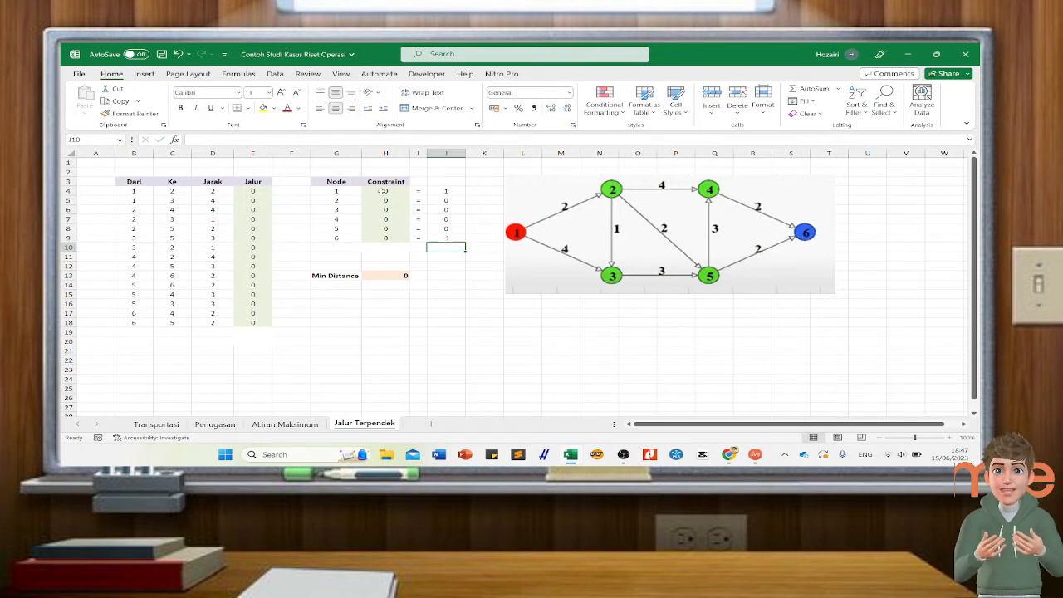
Step: Review the node 1 Constraint formula in H4 and copy it down through H9 for node 6
{"action": "left_click", "coordinate": [382, 191]}
{"action": "left_click", "coordinate": [458, 139]}
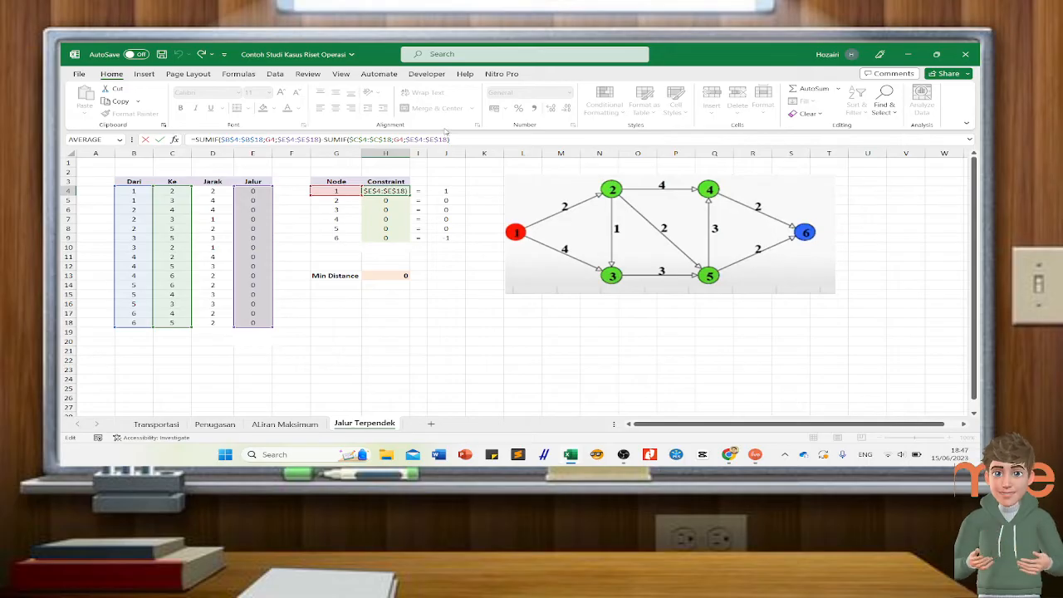
{"action": "key", "text": "Return"}
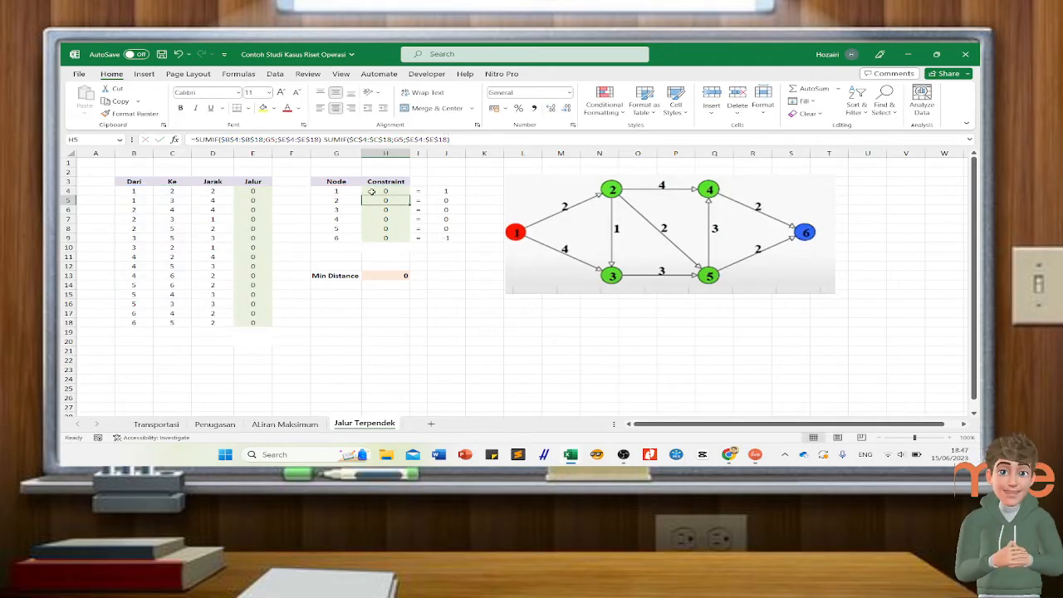
{"action": "left_click", "coordinate": [380, 189]}
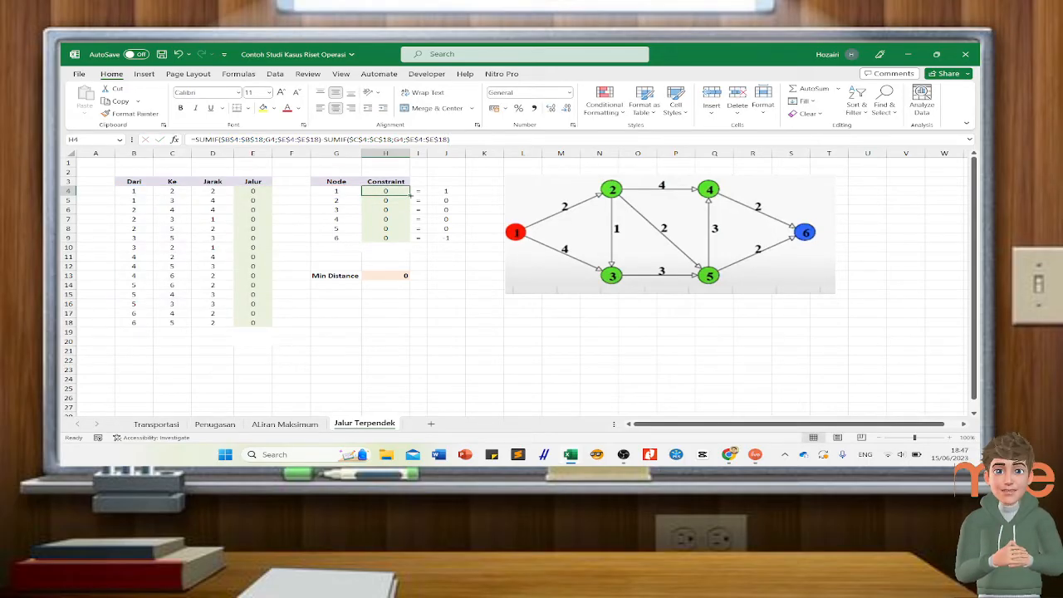
{"action": "left_click_drag", "start_coordinate": [410, 195], "coordinate": [406, 243]}
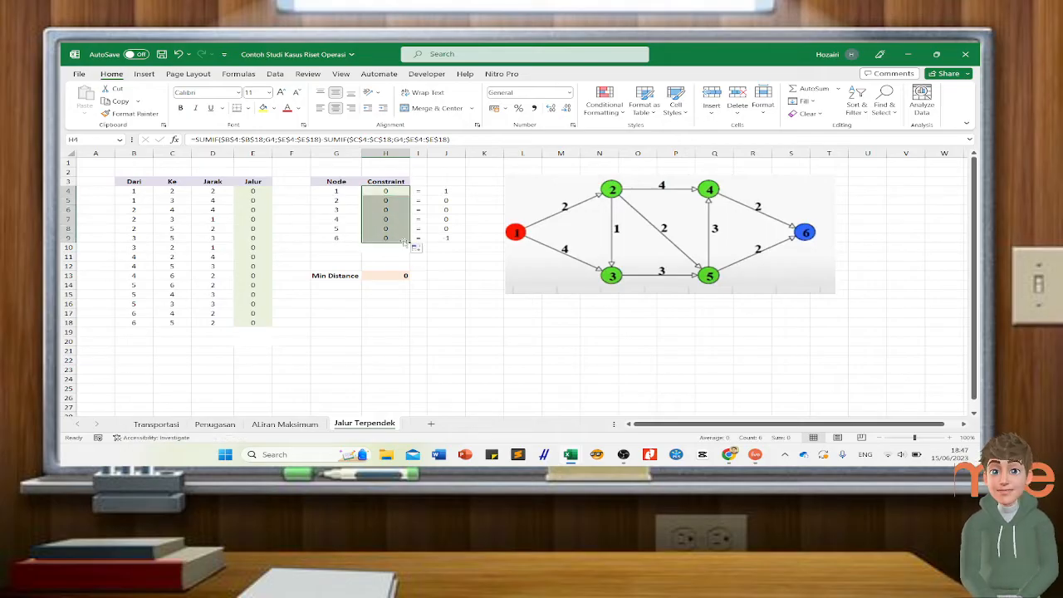
Step: Start a new SUMIF formula in H4 using the Dari column as the absolute criteria range $B$4:$B$18
{"action": "left_click", "coordinate": [387, 191]}
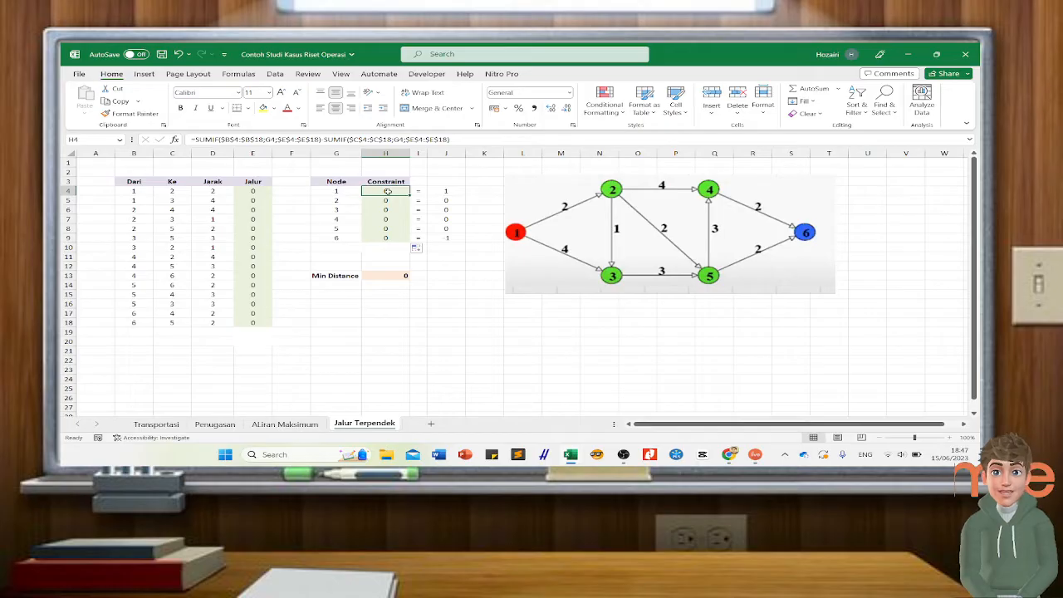
{"action": "type", "text": "="}
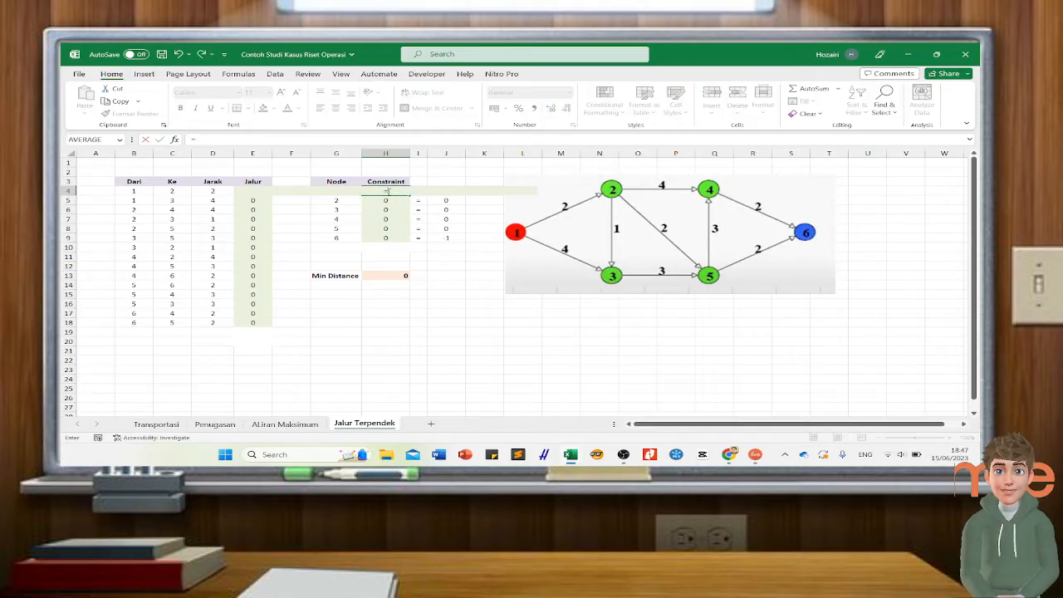
{"action": "type", "text": "sumif"}
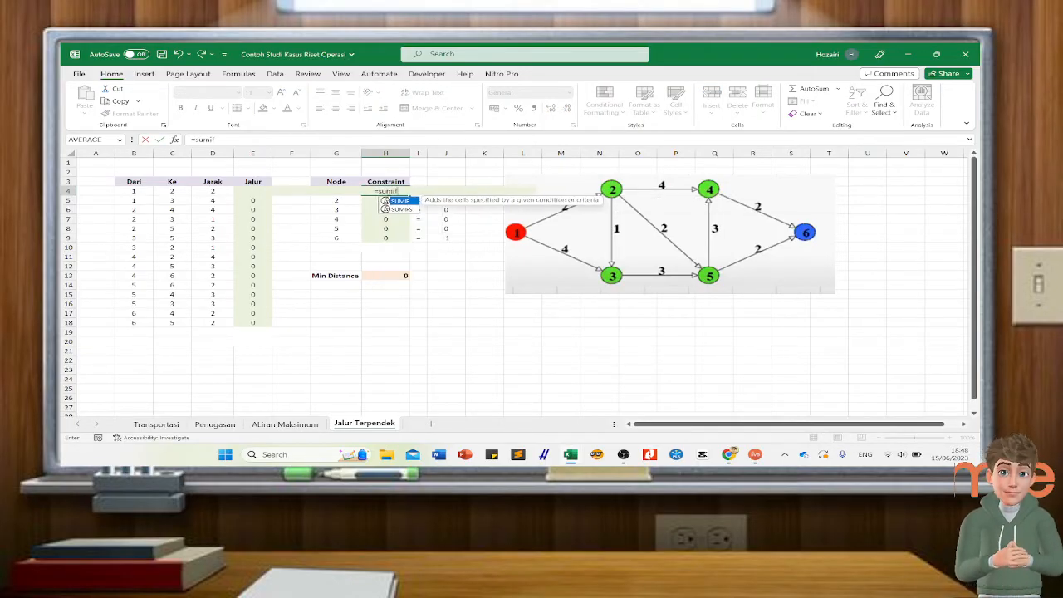
{"action": "type", "text": "("}
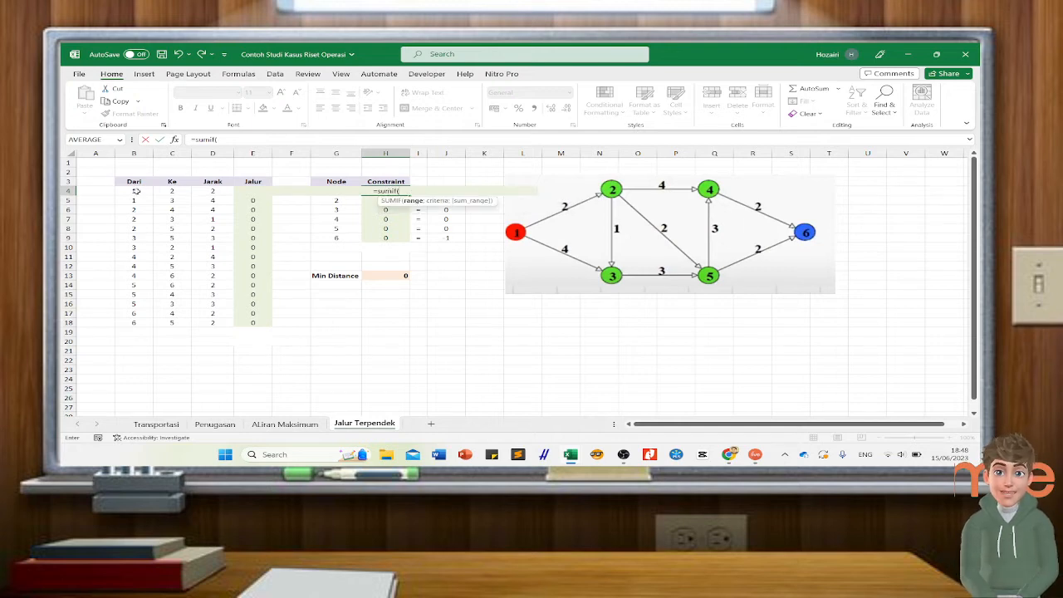
{"action": "left_click_drag", "start_coordinate": [136, 190], "coordinate": [146, 285]}
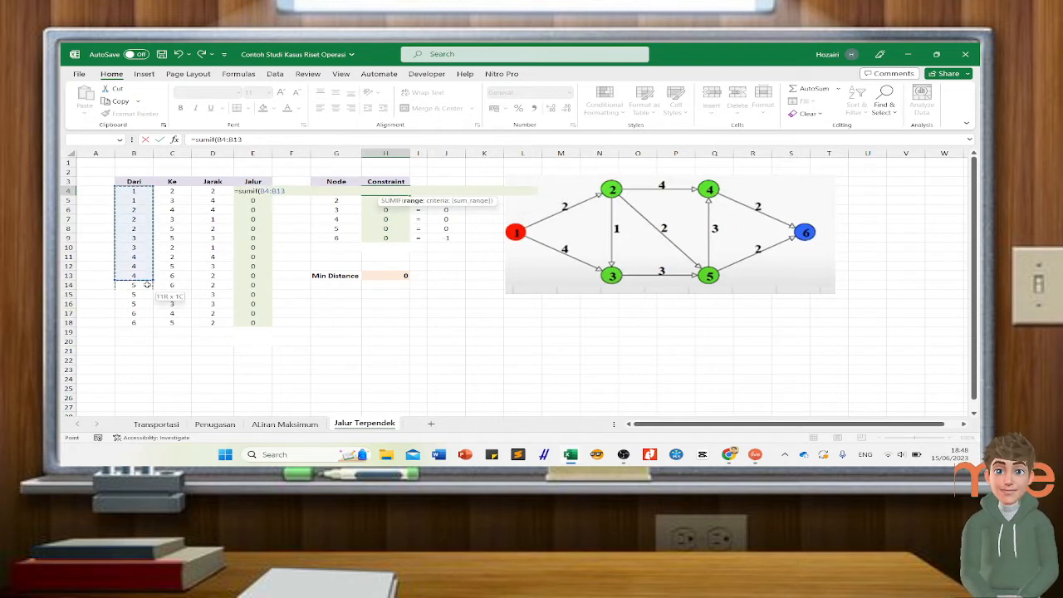
{"action": "left_click_drag", "start_coordinate": [135, 320], "coordinate": [135, 324]}
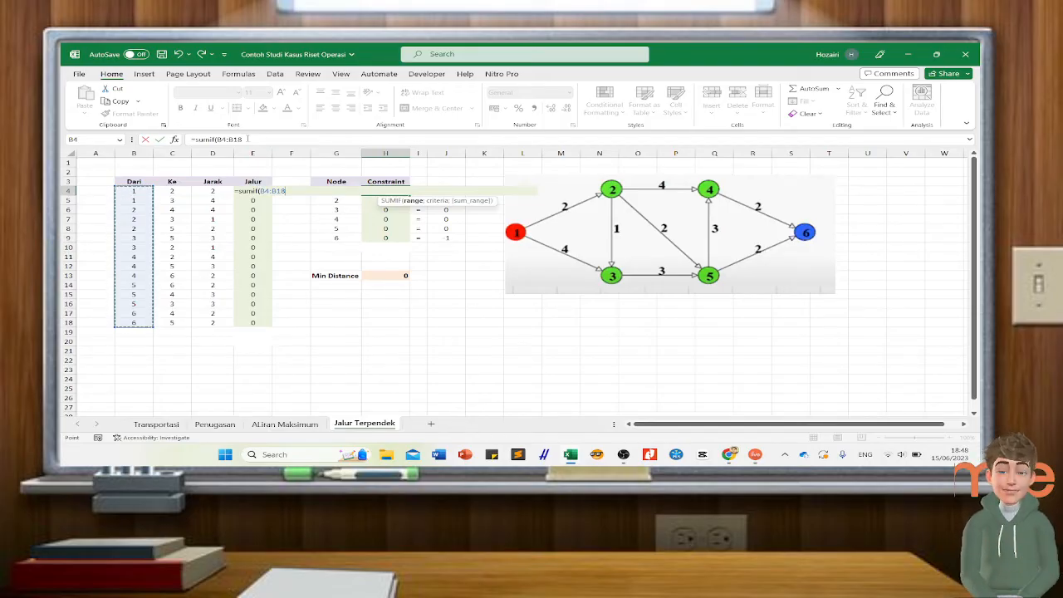
{"action": "key", "text": "F4"}
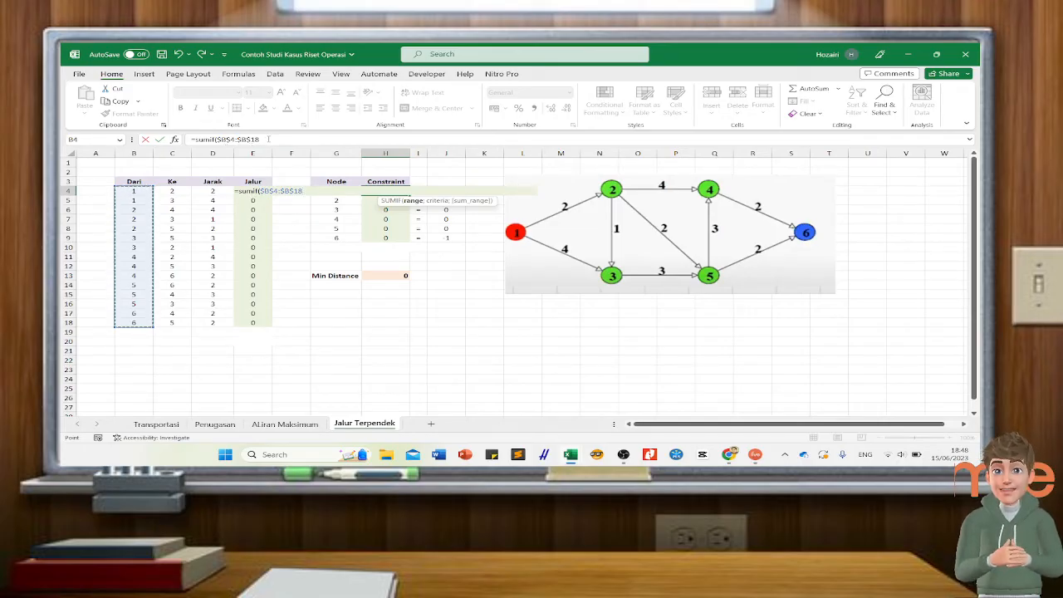
{"action": "left_click", "coordinate": [267, 138]}
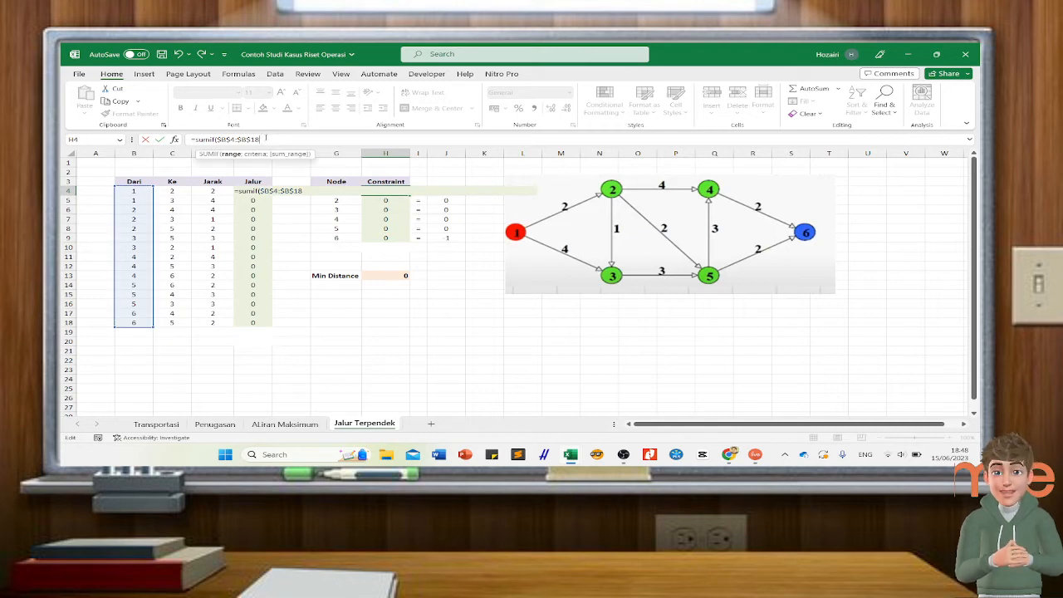
{"action": "type", "text": ";"}
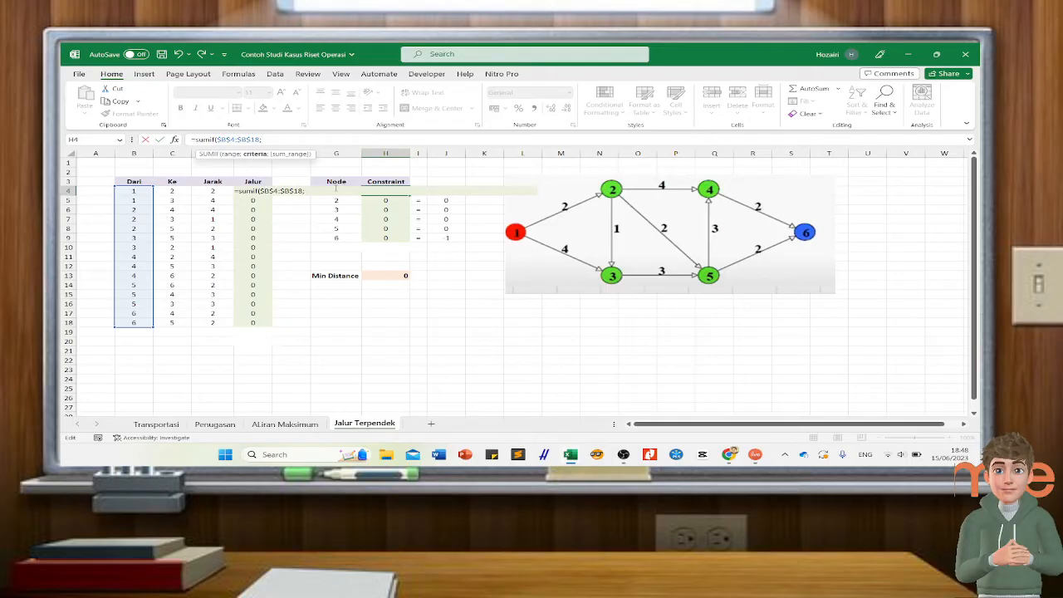
Step: Complete the first SUMIF in H4 with G4 as its criterion and the Jalur cells E4:$E$18 as its sum range
{"action": "type", "text": "G4"}
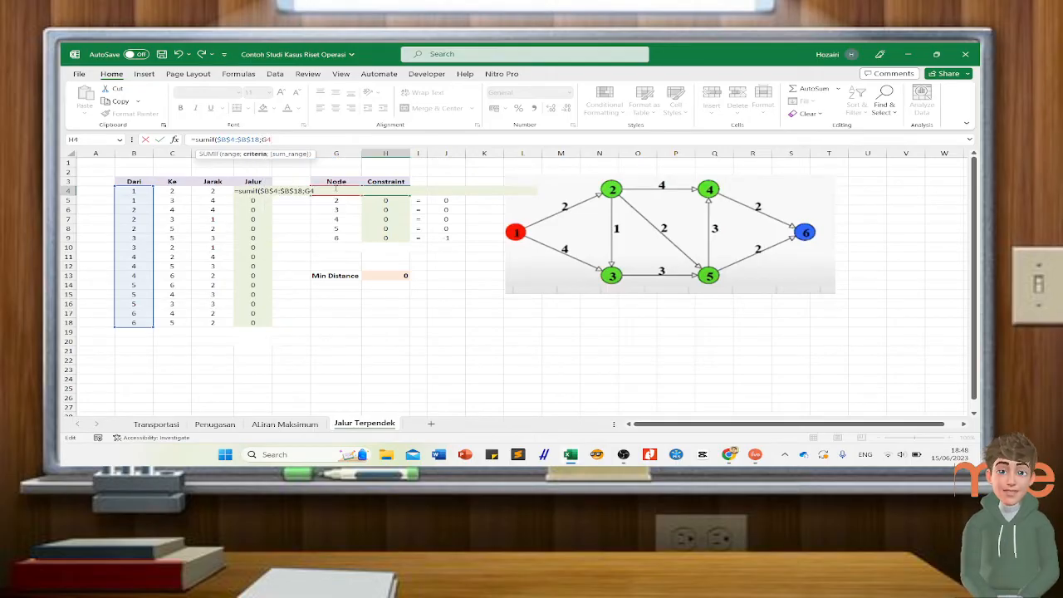
{"action": "type", "text": ";"}
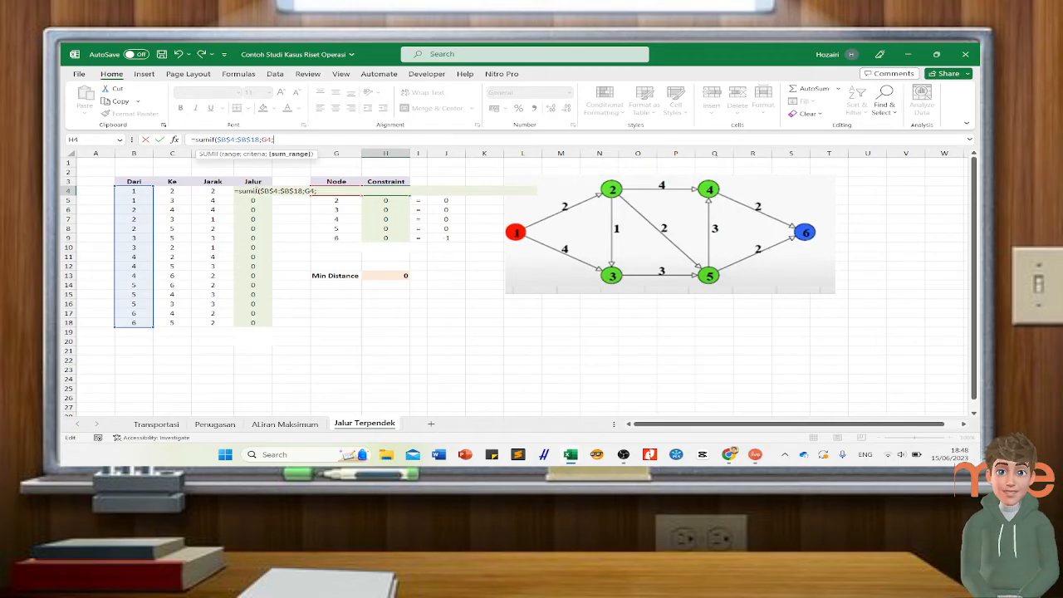
{"action": "left_click", "coordinate": [216, 190]}
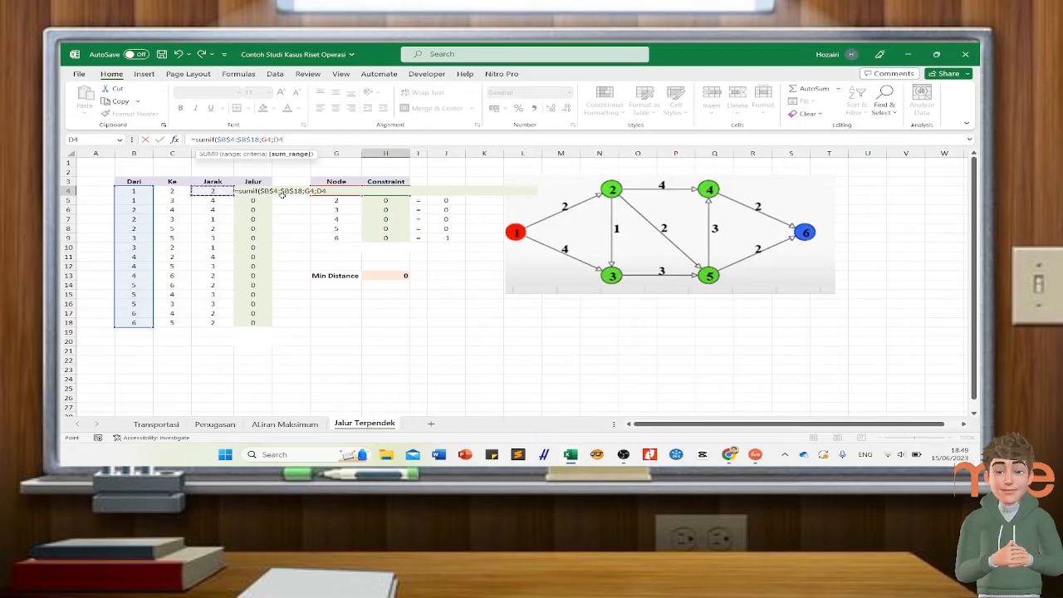
{"action": "key", "text": "Right"}
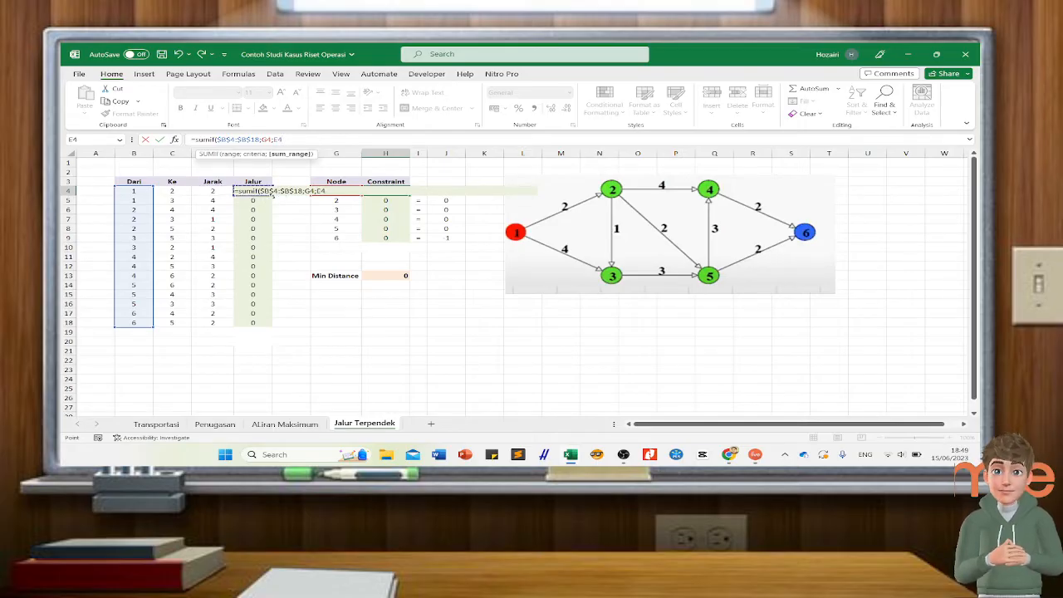
{"action": "left_click_drag", "start_coordinate": [273, 196], "coordinate": [259, 323]}
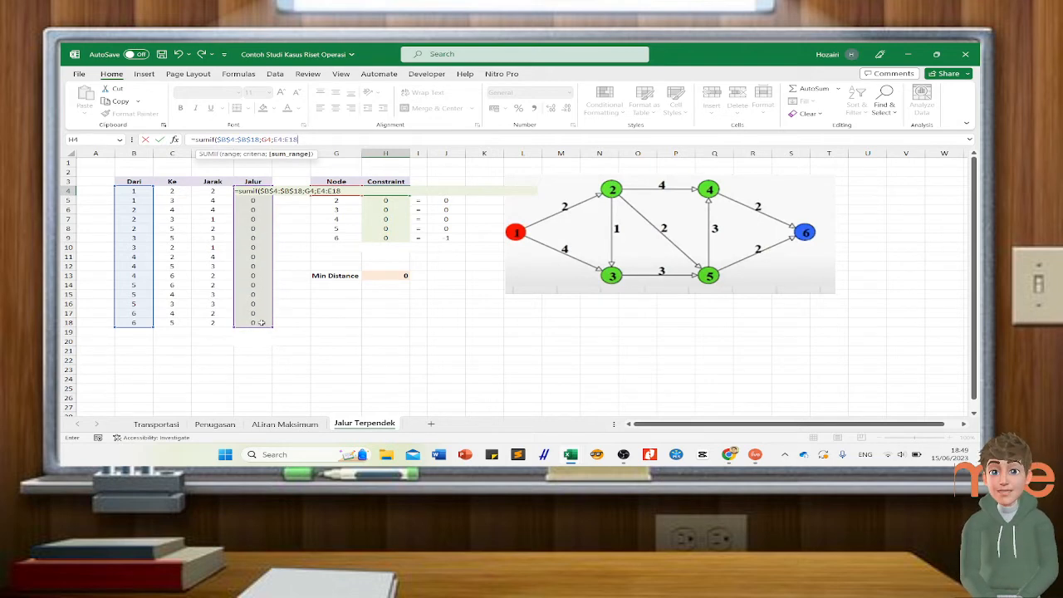
{"action": "key", "text": "F4"}
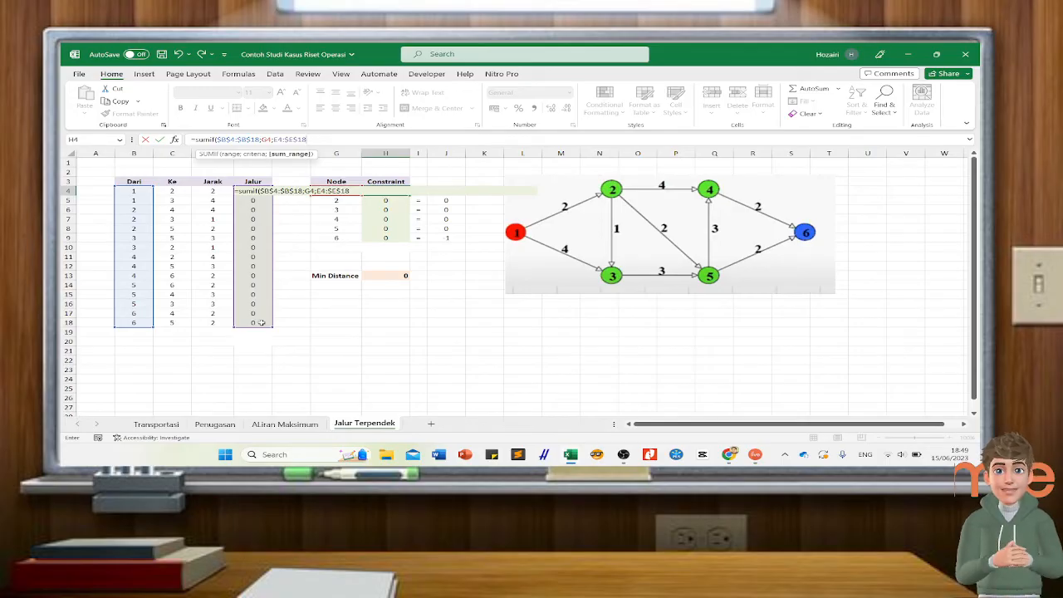
{"action": "type", "text": ")"}
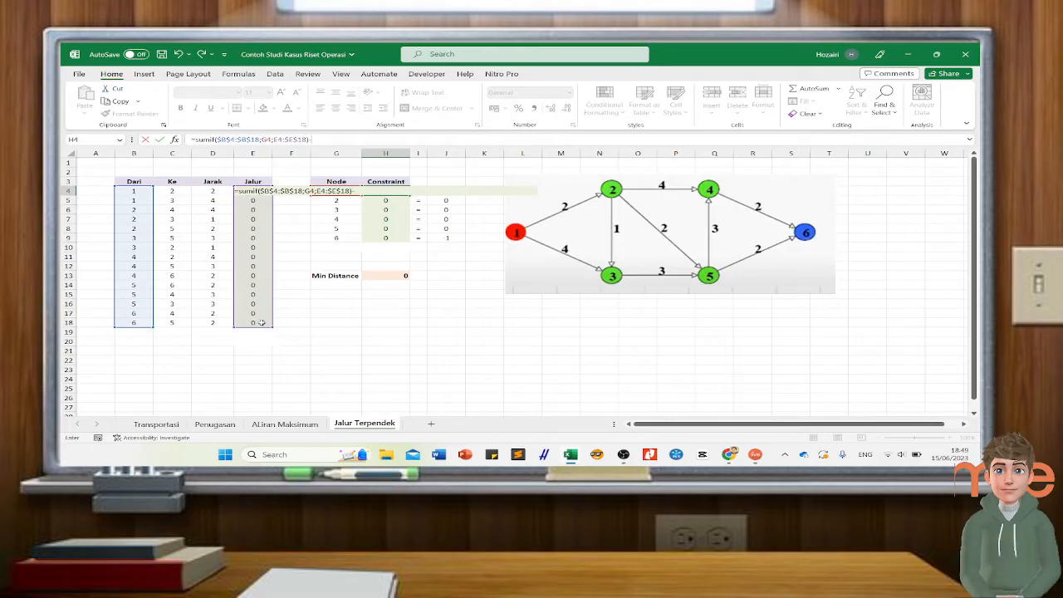
Step: Subtract a second SUMIF in H4, using the Ke column as absolute criteria range $C$4:$C$18 and G4 as its criterion
{"action": "type", "text": "-SUMIF"}
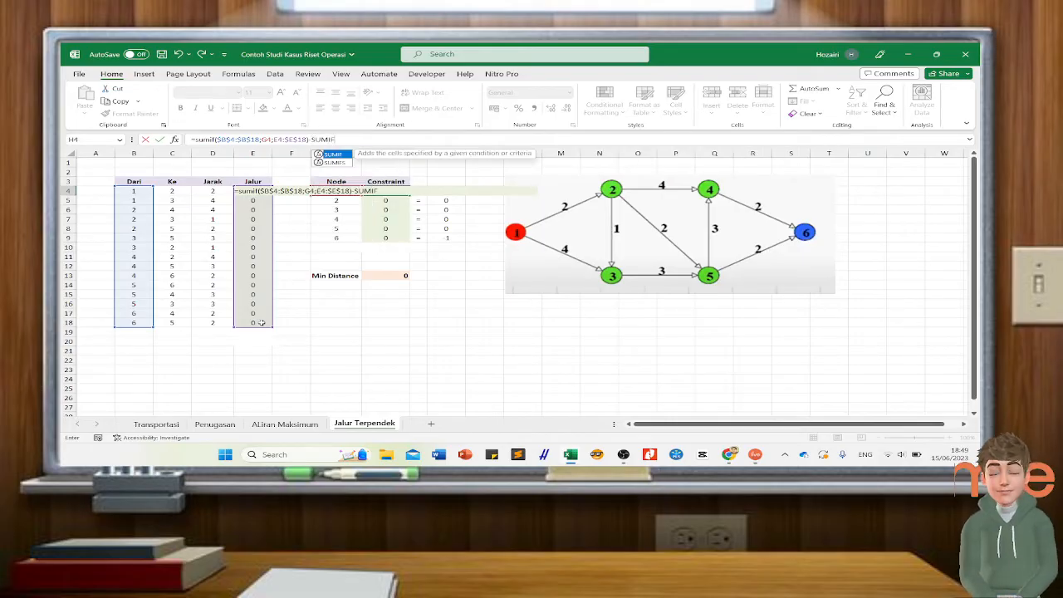
{"action": "type", "text": "("}
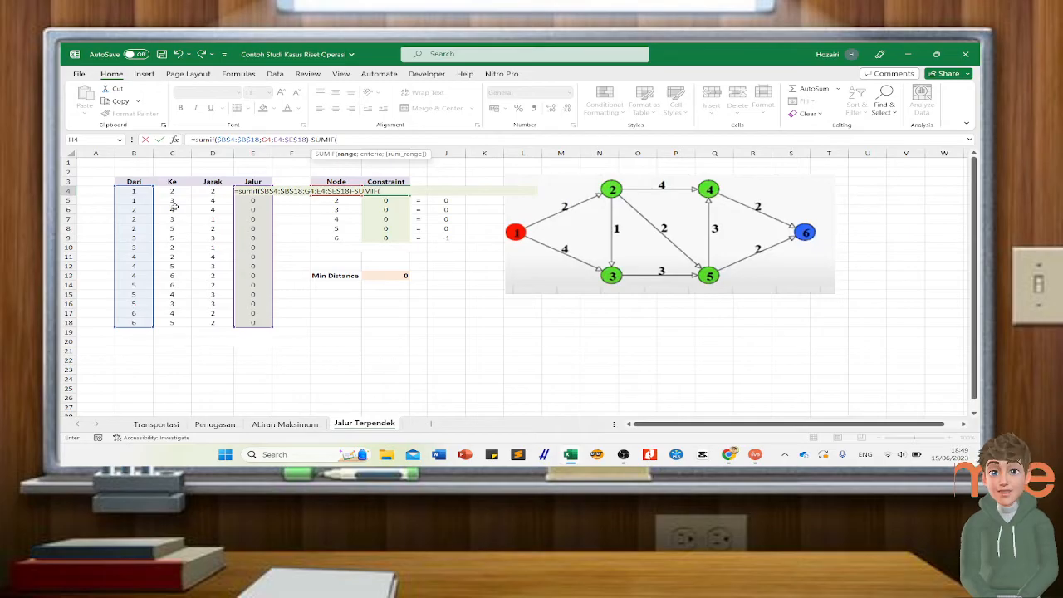
{"action": "left_click_drag", "start_coordinate": [172, 190], "coordinate": [158, 329]}
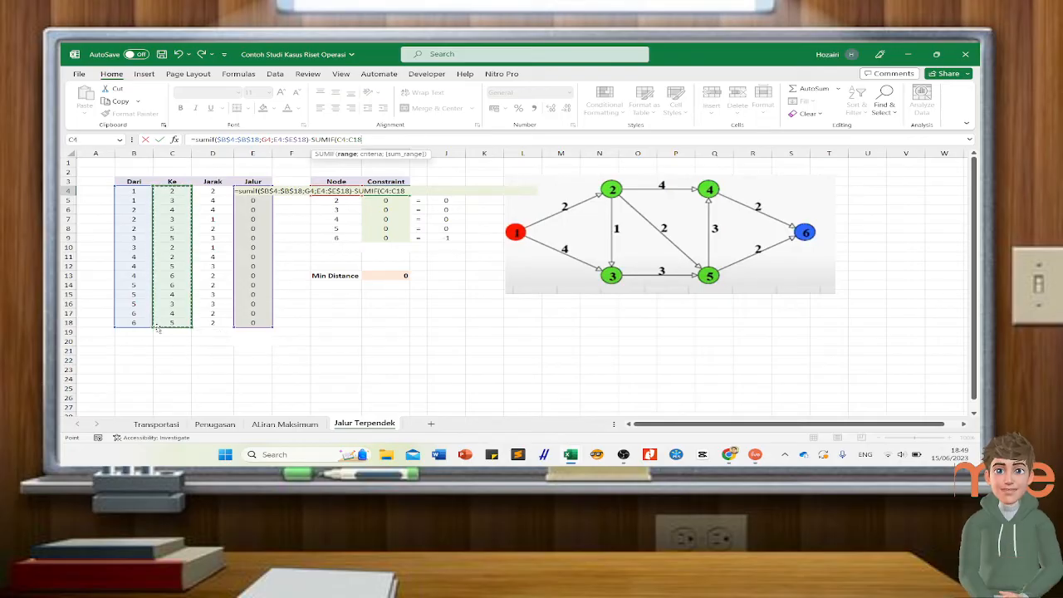
{"action": "key", "text": "F4"}
{"action": "type", "text": ";"}
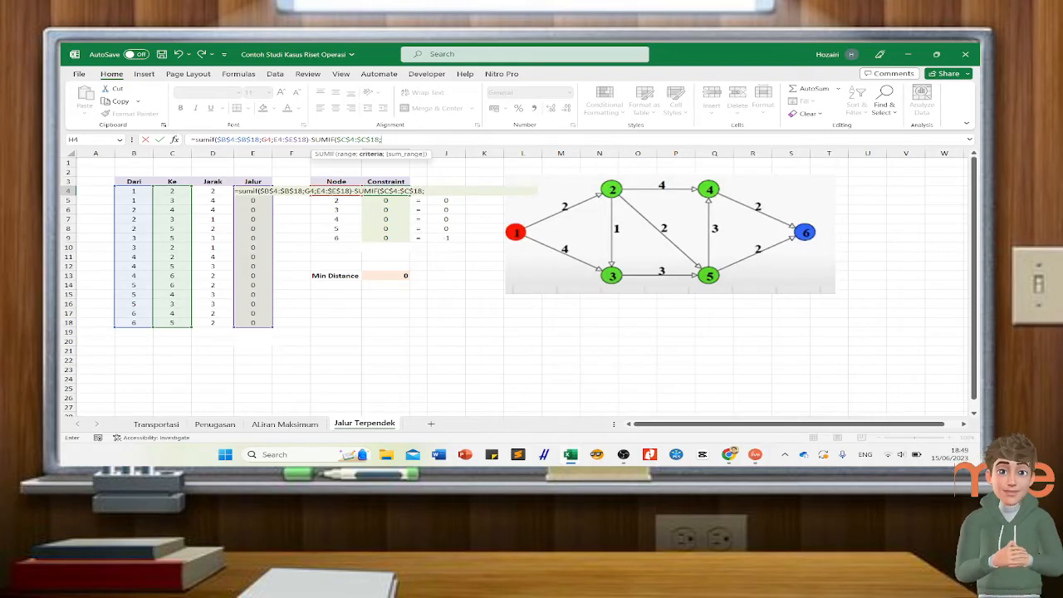
{"action": "type", "text": "G4;"}
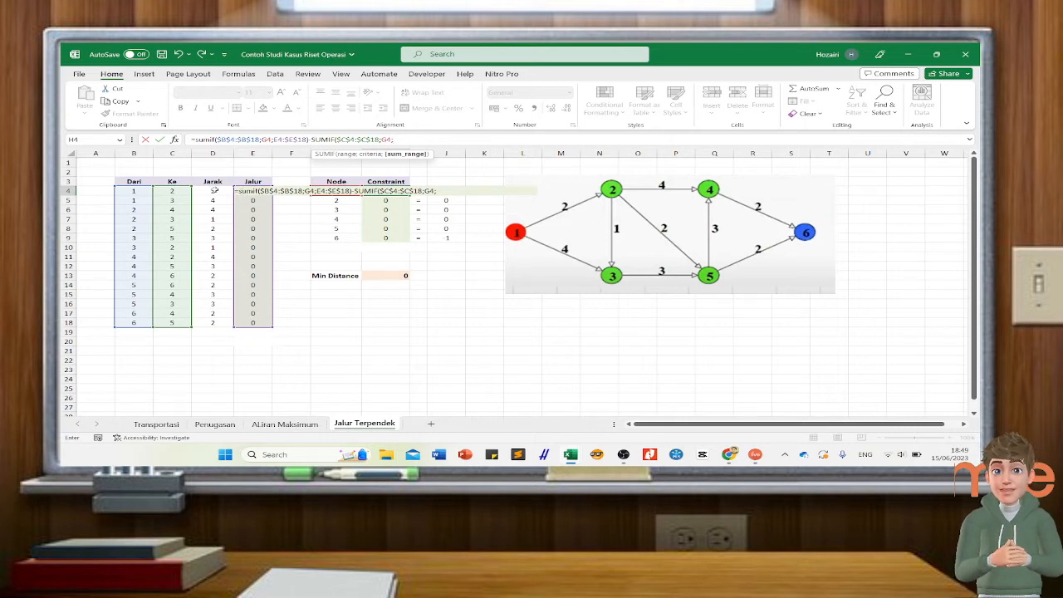
Step: Complete the second SUMIF in H4 with the Jalur cells E4:$E$18 as its sum range and enter the formula
{"action": "key", "text": "Left"}
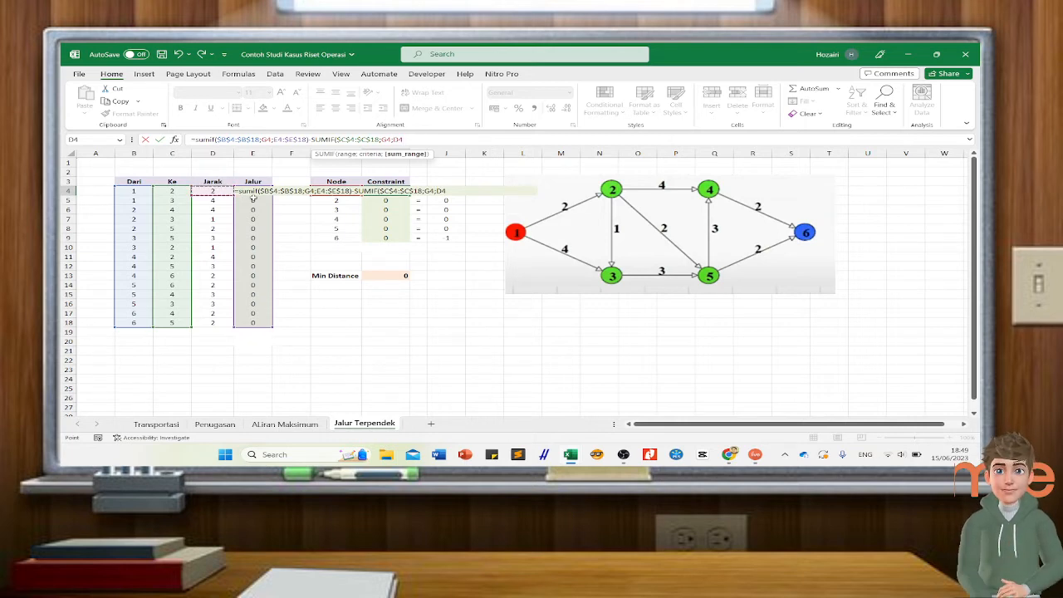
{"action": "key", "text": "Right"}
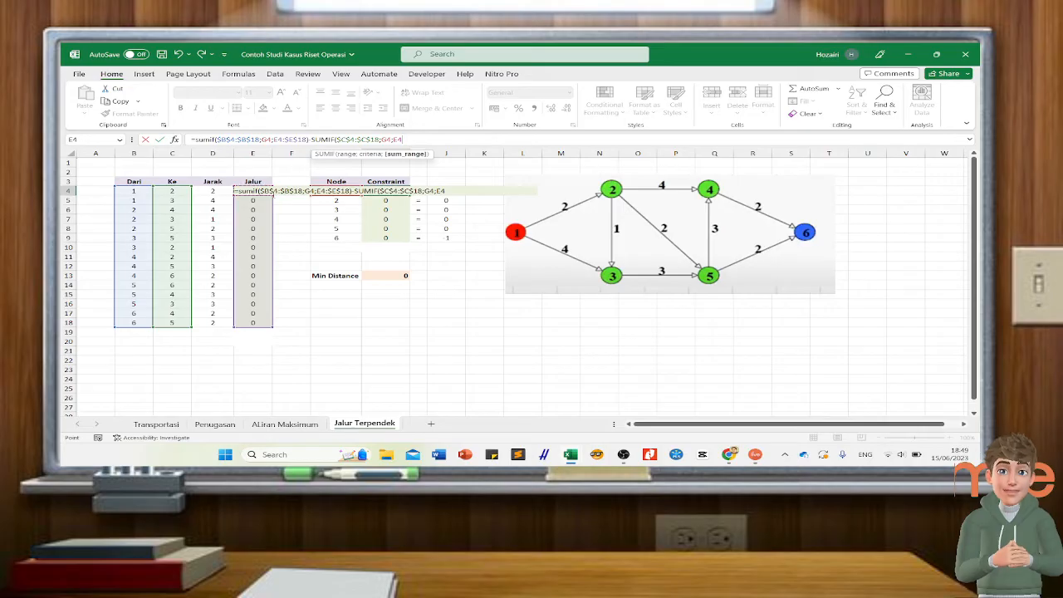
{"action": "double_click", "coordinate": [265, 191]}
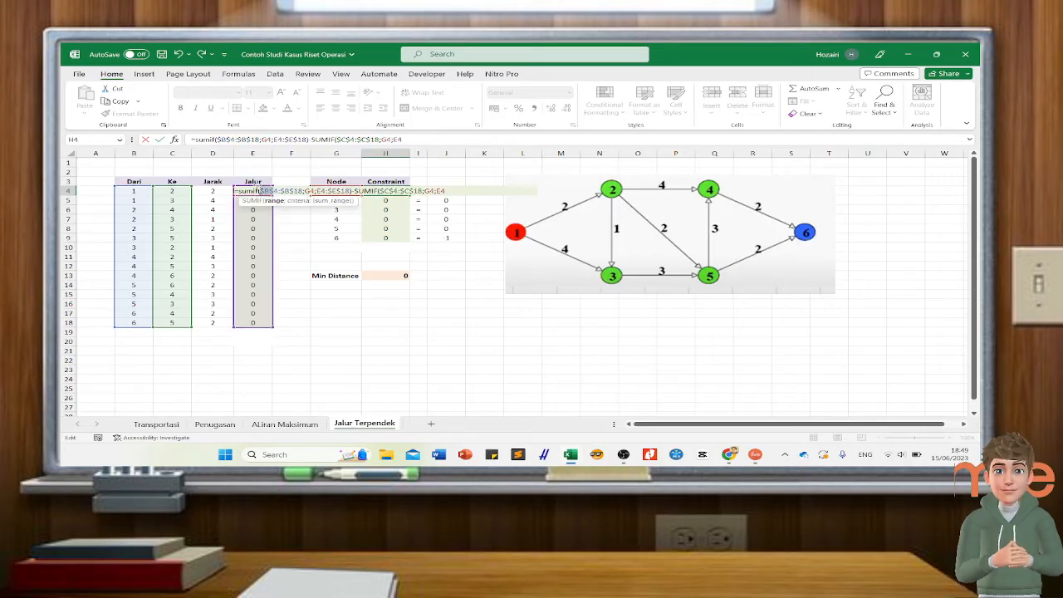
{"action": "left_click", "coordinate": [411, 138]}
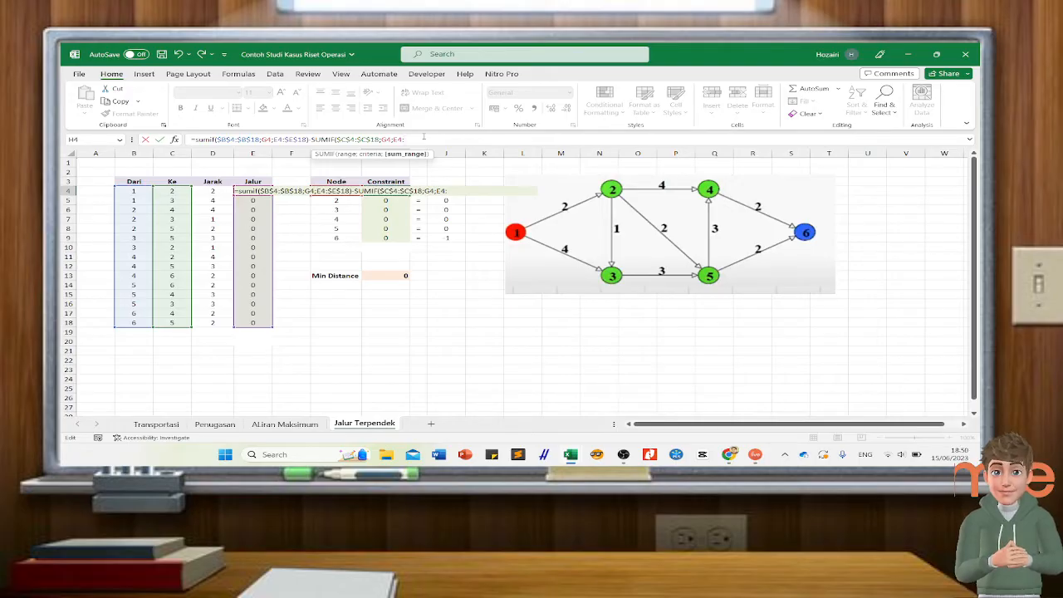
{"action": "type", "text": "e"}
{"action": "key", "text": "BackSpace"}
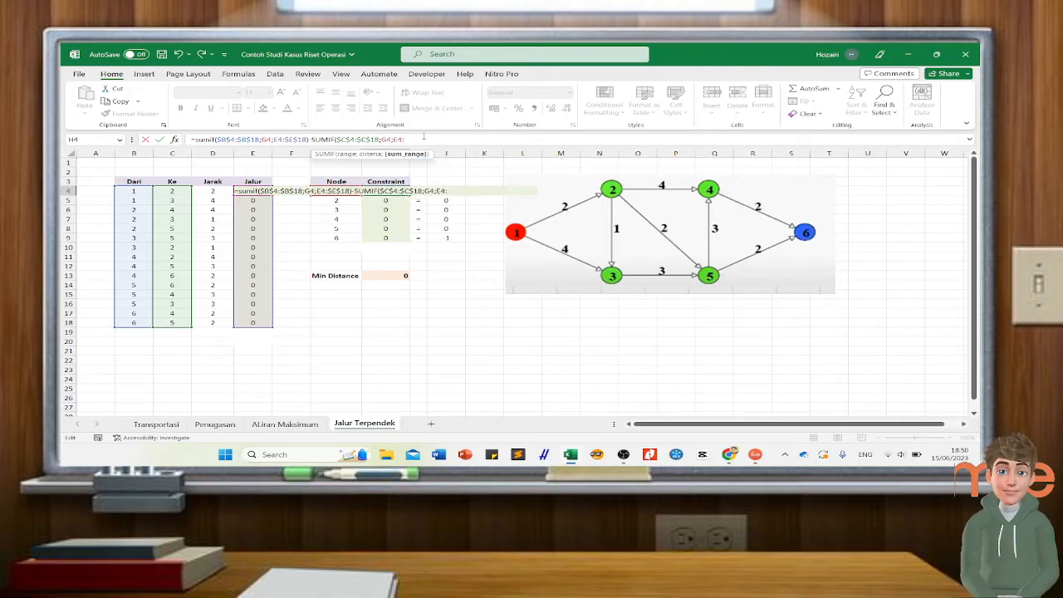
{"action": "type", "text": "E18"}
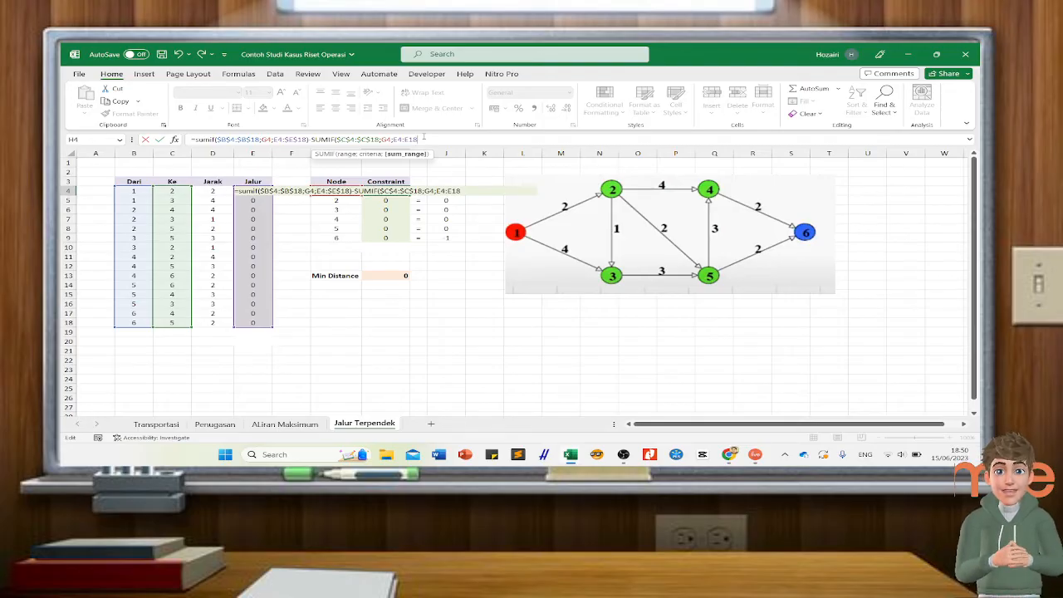
{"action": "key", "text": "F4"}
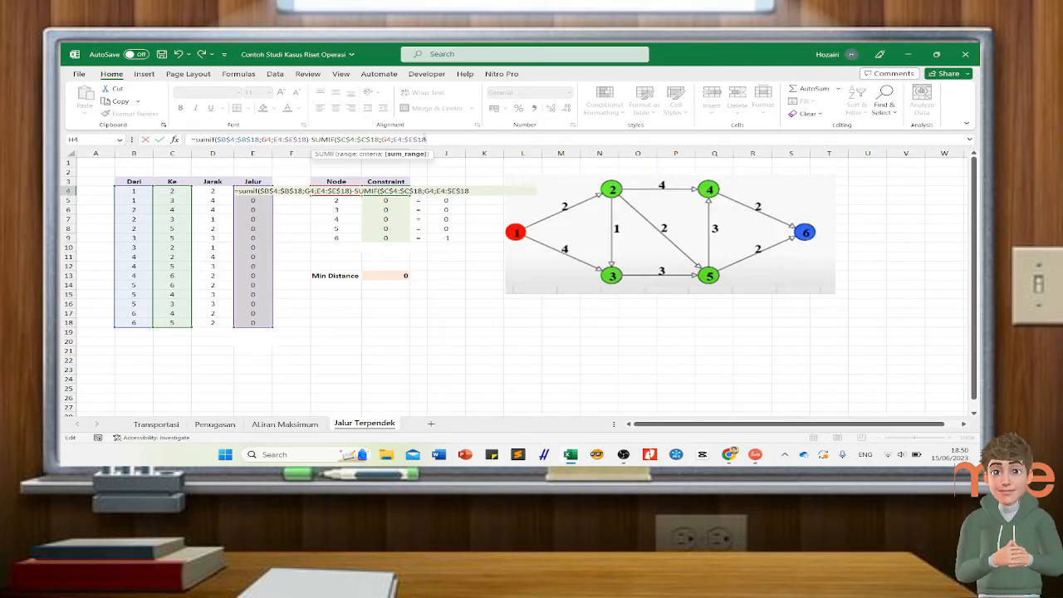
{"action": "type", "text": ")"}
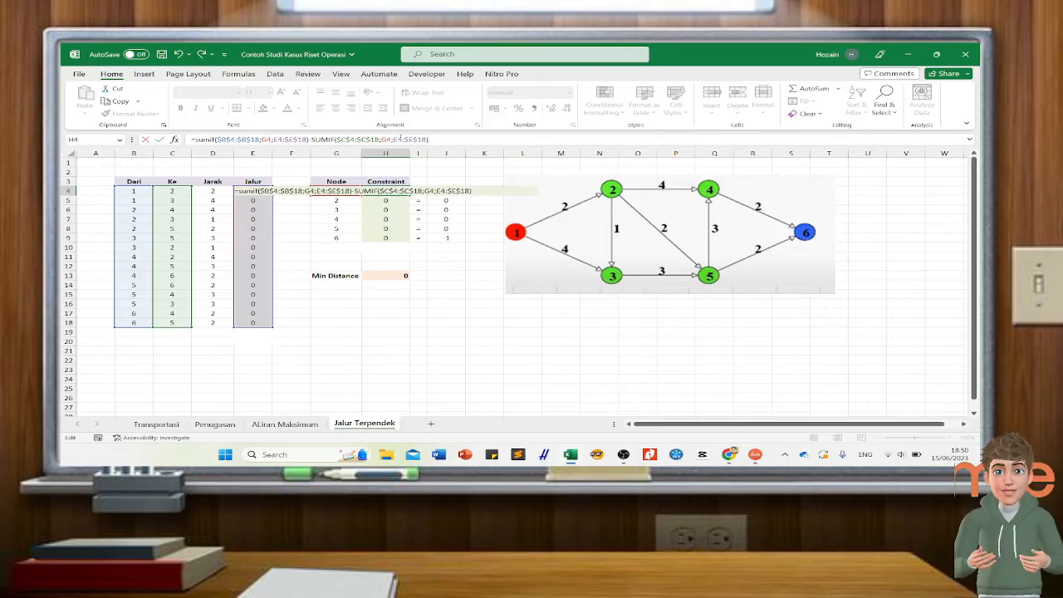
{"action": "key", "text": "Return"}
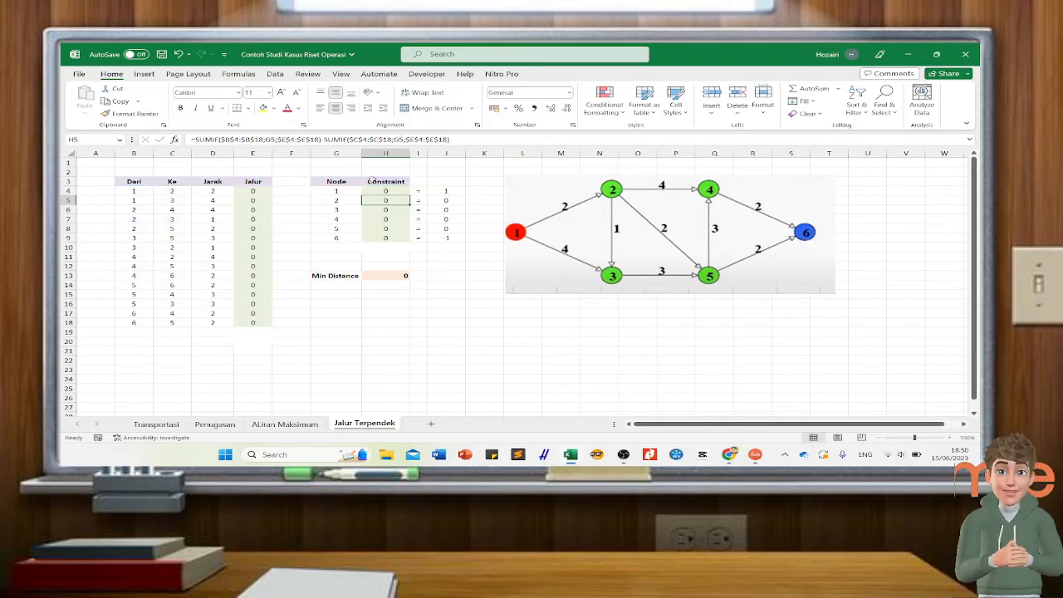
Step: Examine the Constraint formulas in H4 through H9, comparing the ranges and the node cell each one refers to
{"action": "left_click", "coordinate": [391, 191]}
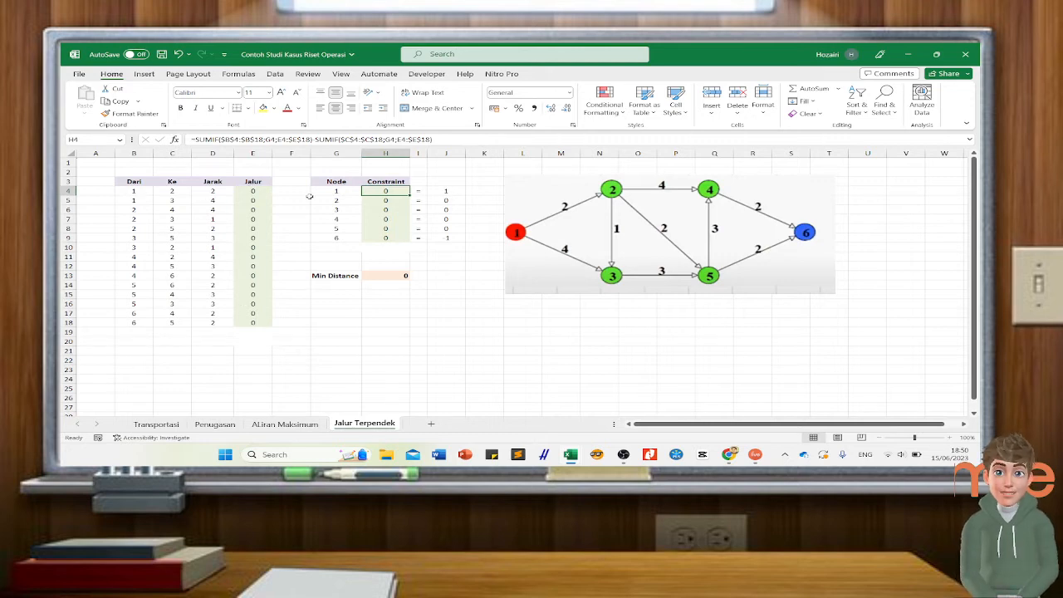
{"action": "left_click", "coordinate": [390, 199]}
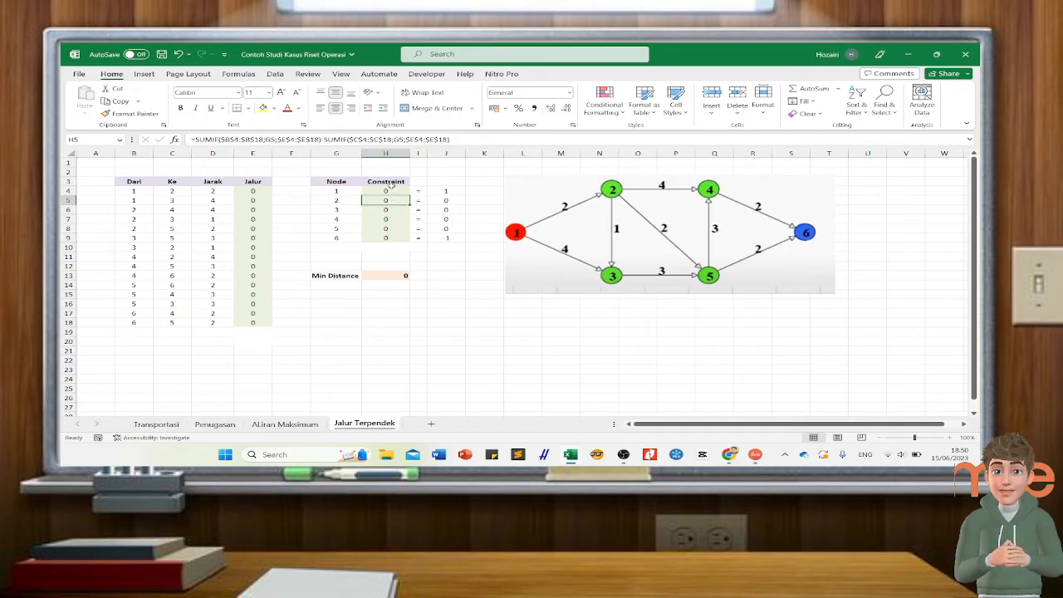
{"action": "left_click", "coordinate": [389, 182]}
{"action": "left_click", "coordinate": [371, 194]}
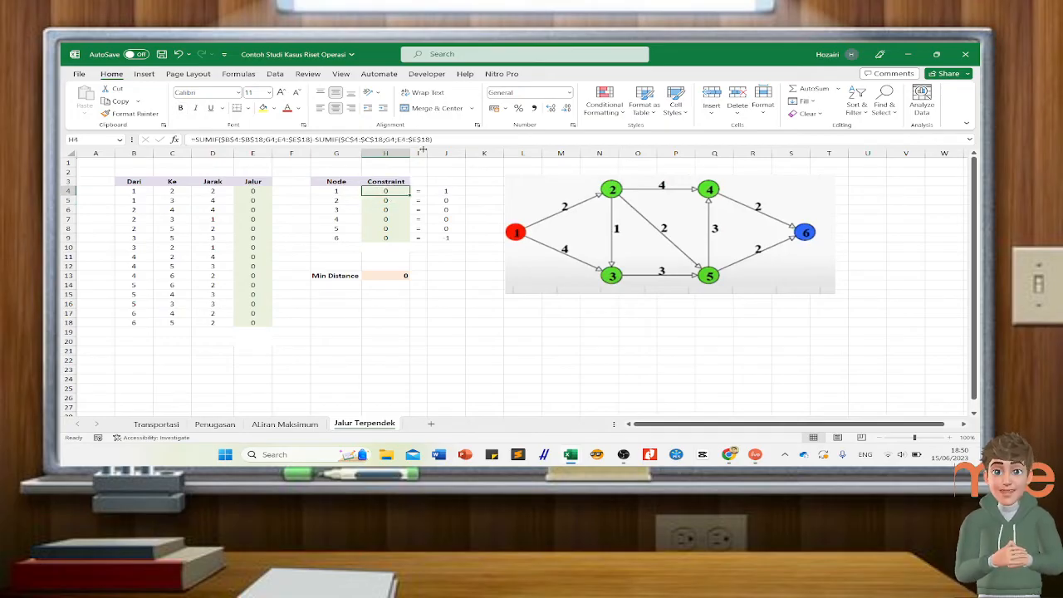
{"action": "left_click", "coordinate": [444, 140]}
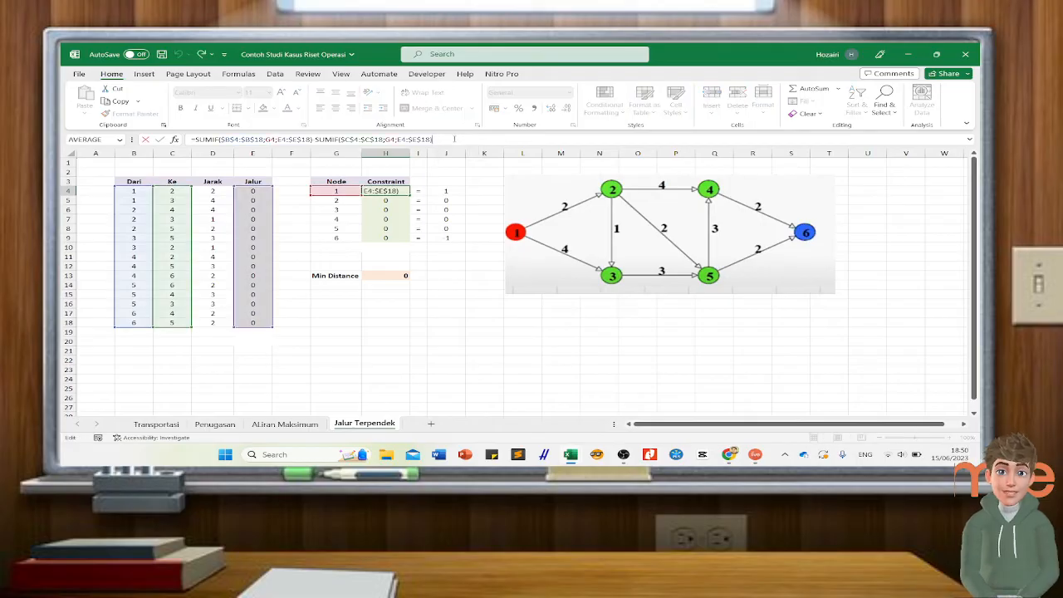
{"action": "key", "text": "Return"}
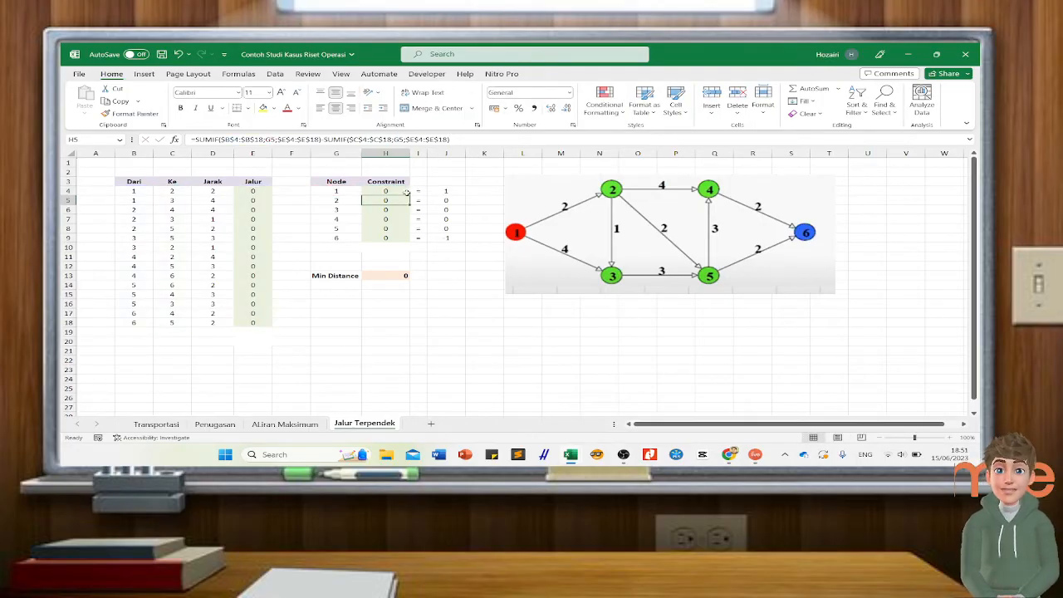
{"action": "left_click", "coordinate": [403, 192]}
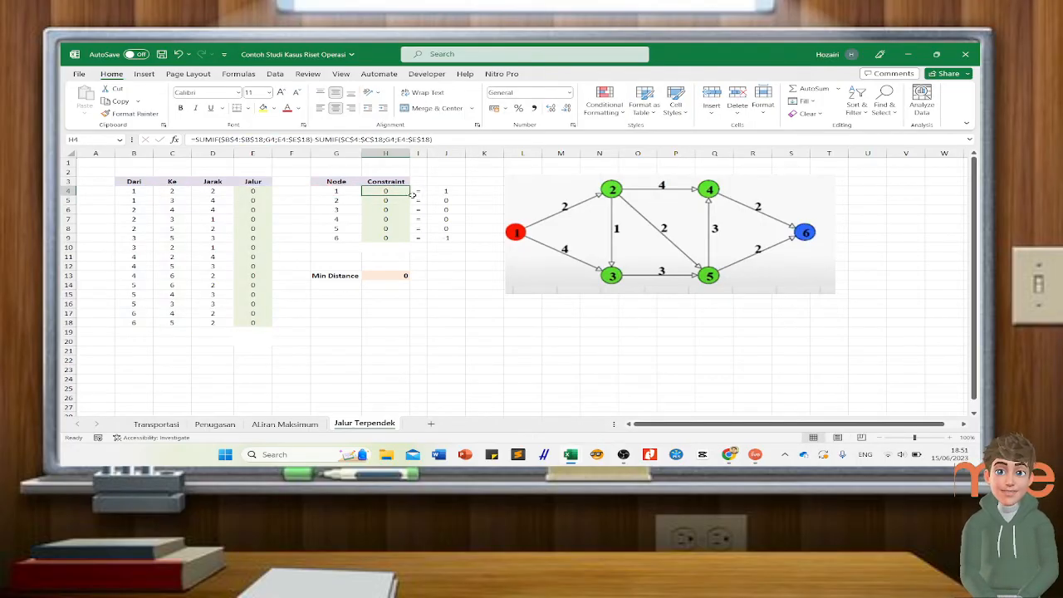
{"action": "left_click", "coordinate": [398, 201]}
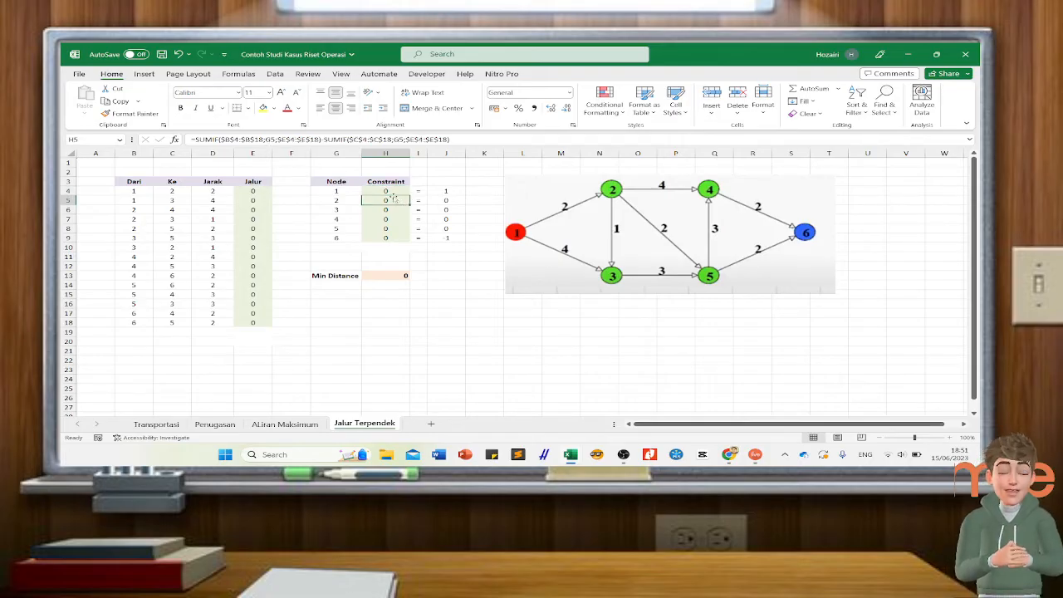
{"action": "left_click", "coordinate": [391, 210]}
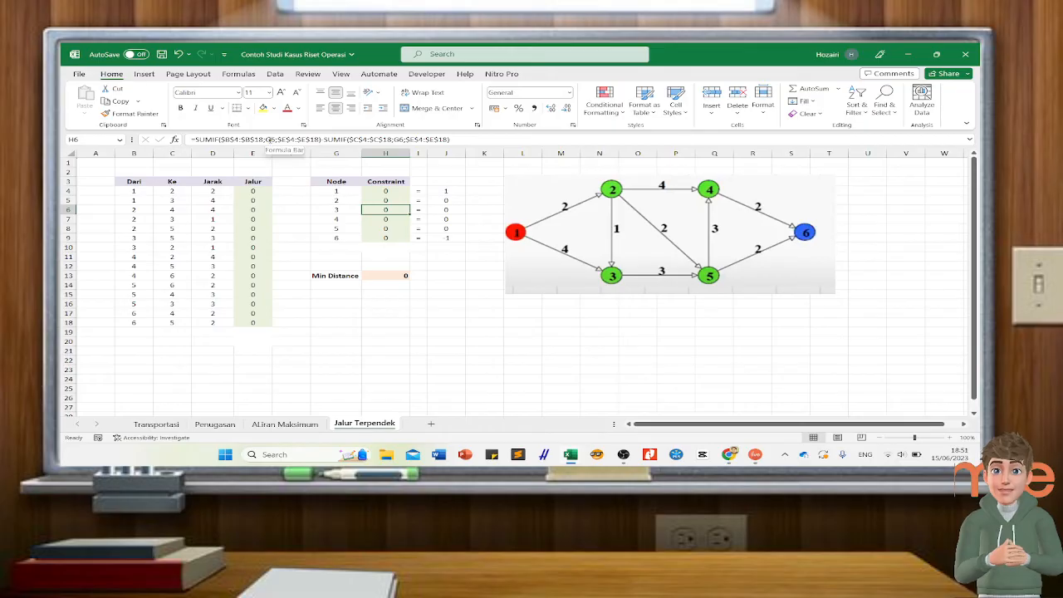
{"action": "left_click", "coordinate": [392, 219]}
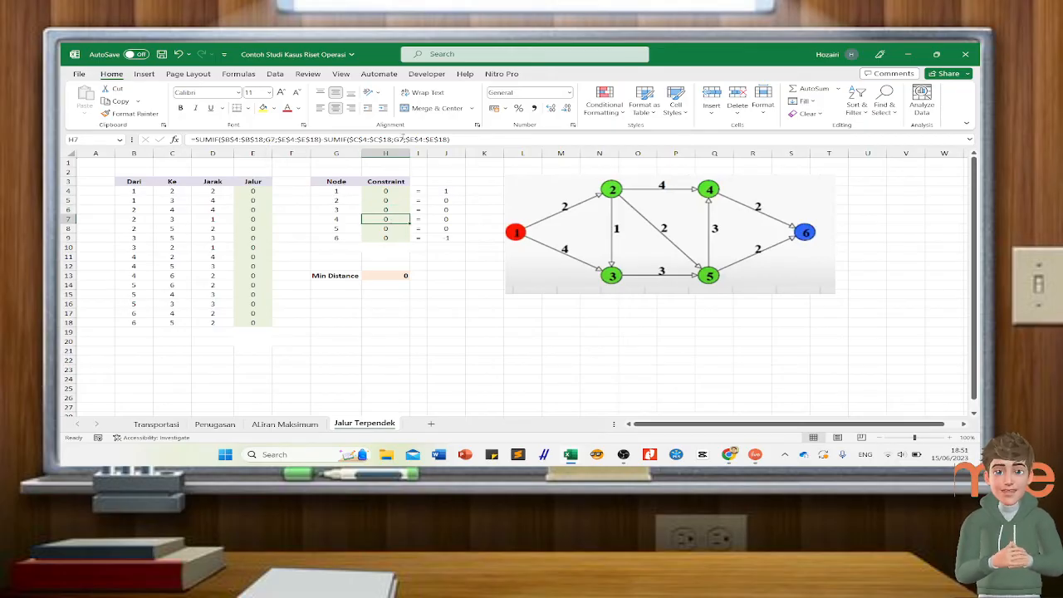
{"action": "left_click", "coordinate": [393, 228]}
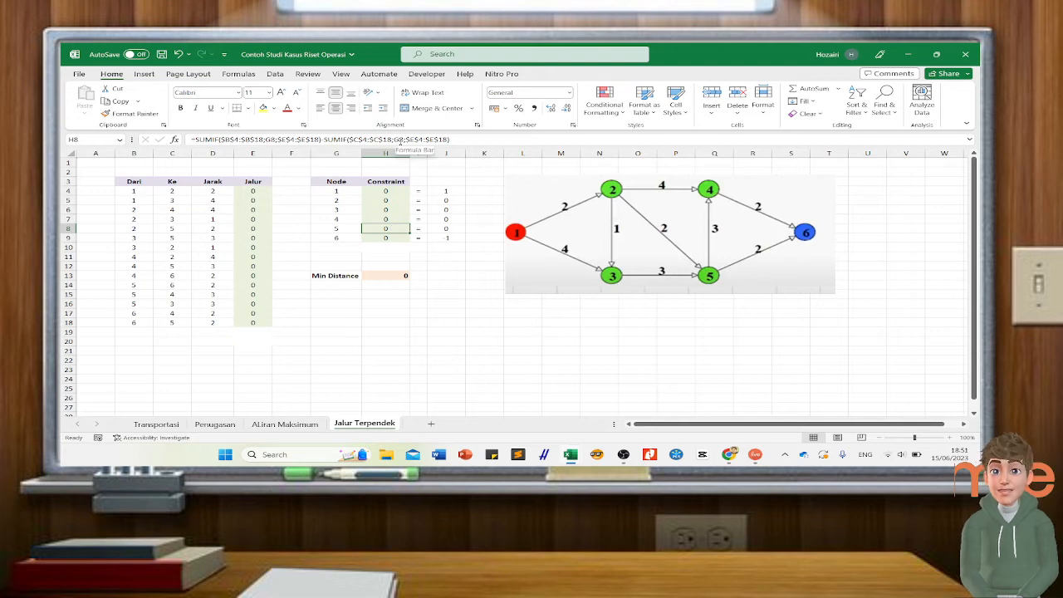
{"action": "left_click", "coordinate": [388, 238]}
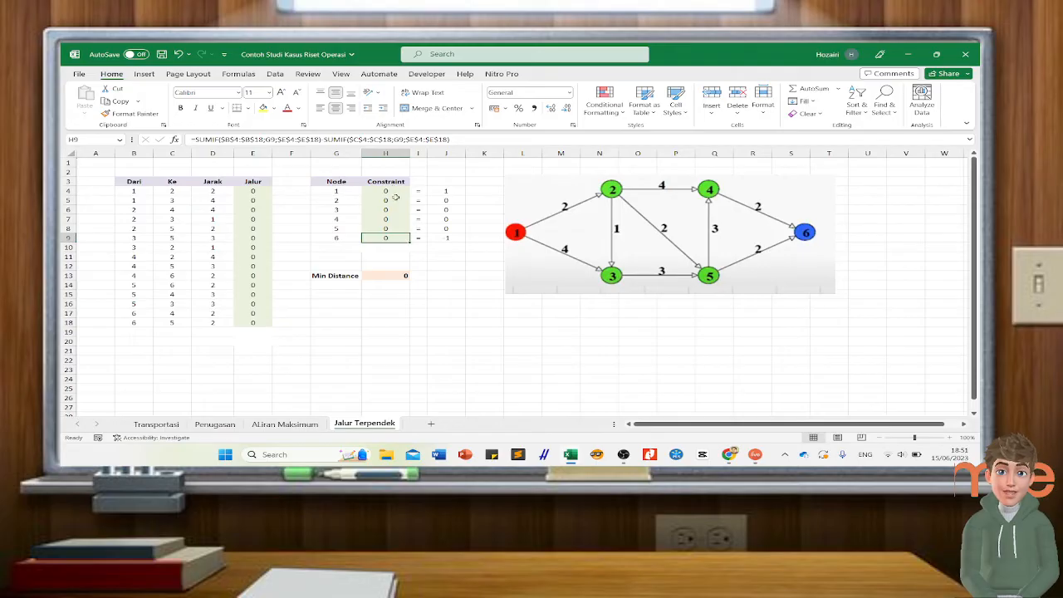
Step: Re-enter the Min Distance formula's arguments in H13 so that it reads =SUMPRODUCT(D4:D18;E4:E18), covering the Jarak and Jalur columns
{"action": "left_click", "coordinate": [380, 275]}
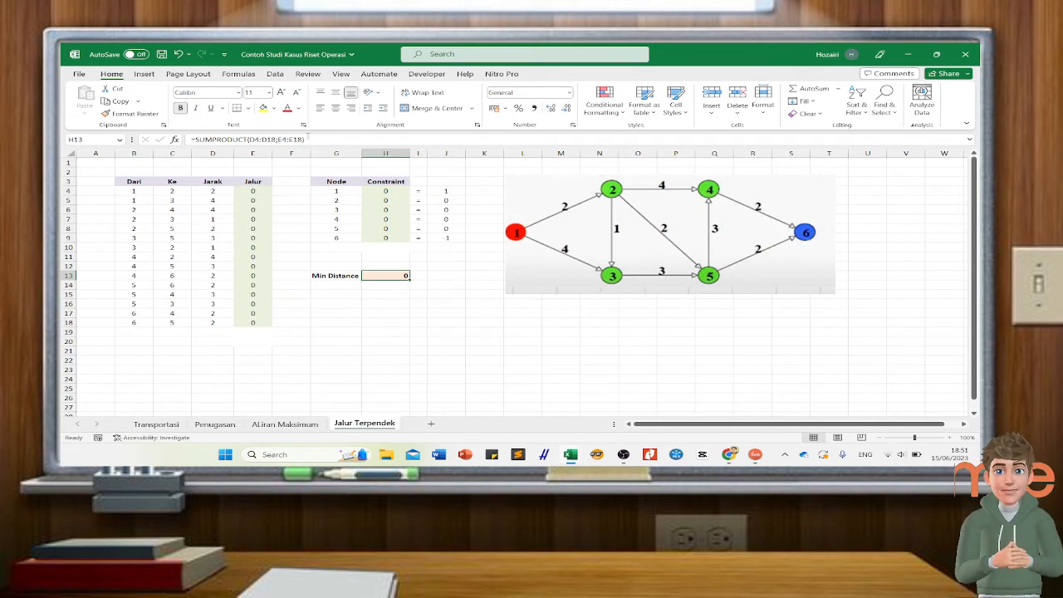
{"action": "left_click", "coordinate": [307, 137]}
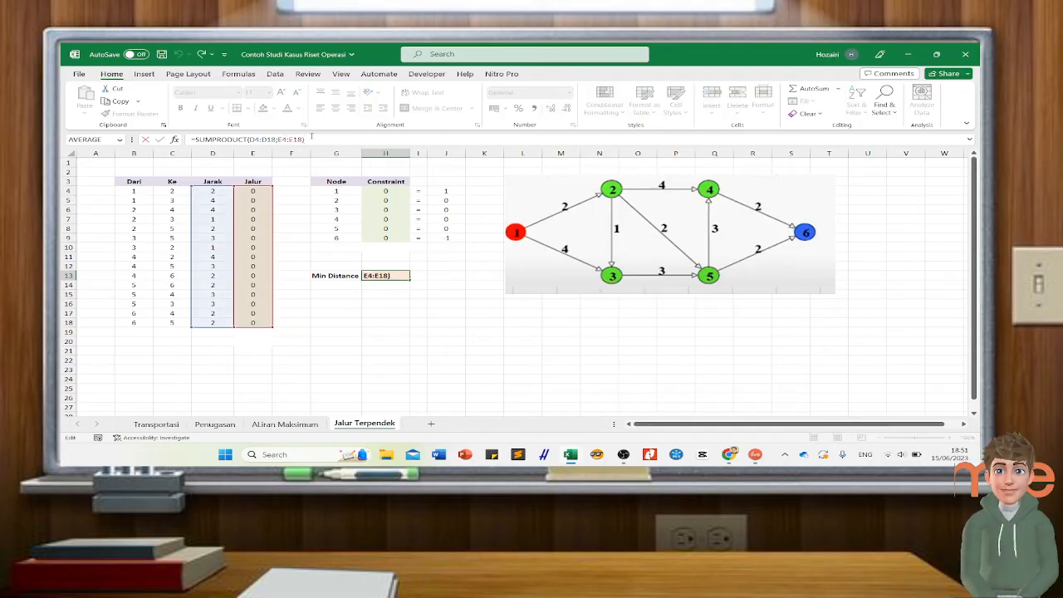
{"action": "key", "text": "BackSpace"}
{"action": "key", "text": "BackSpace"}
{"action": "key", "text": "BackSpace"}
{"action": "key", "text": "BackSpace"}
{"action": "key", "text": "BackSpace"}
{"action": "key", "text": "BackSpace"}
{"action": "key", "text": "BackSpace"}
{"action": "key", "text": "BackSpace"}
{"action": "key", "text": "BackSpace"}
{"action": "key", "text": "BackSpace"}
{"action": "key", "text": "BackSpace"}
{"action": "key", "text": "BackSpace"}
{"action": "key", "text": "BackSpace"}
{"action": "key", "text": "BackSpace"}
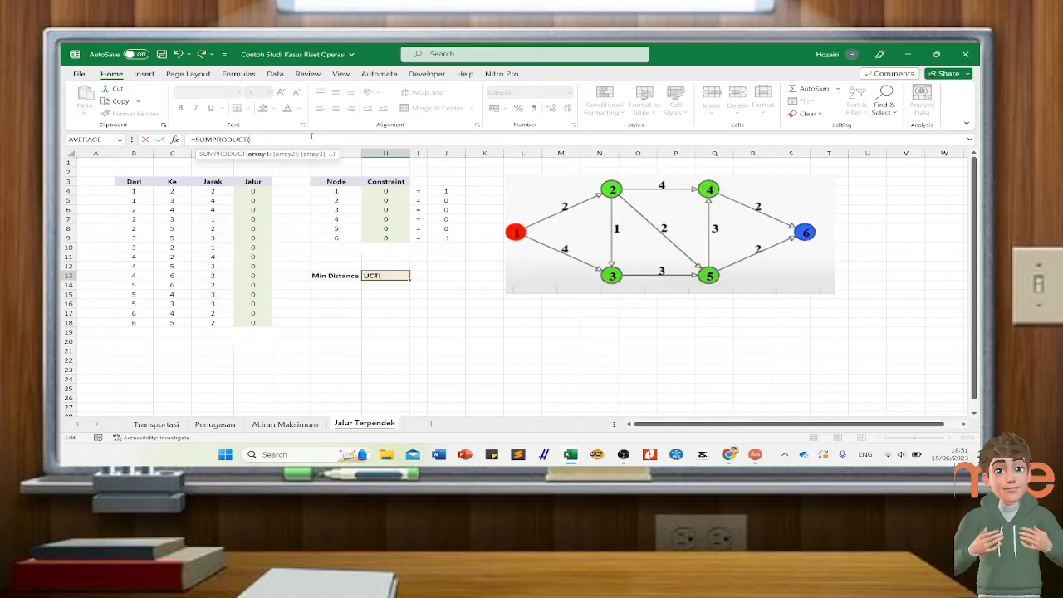
{"action": "left_click_drag", "start_coordinate": [215, 191], "coordinate": [221, 320]}
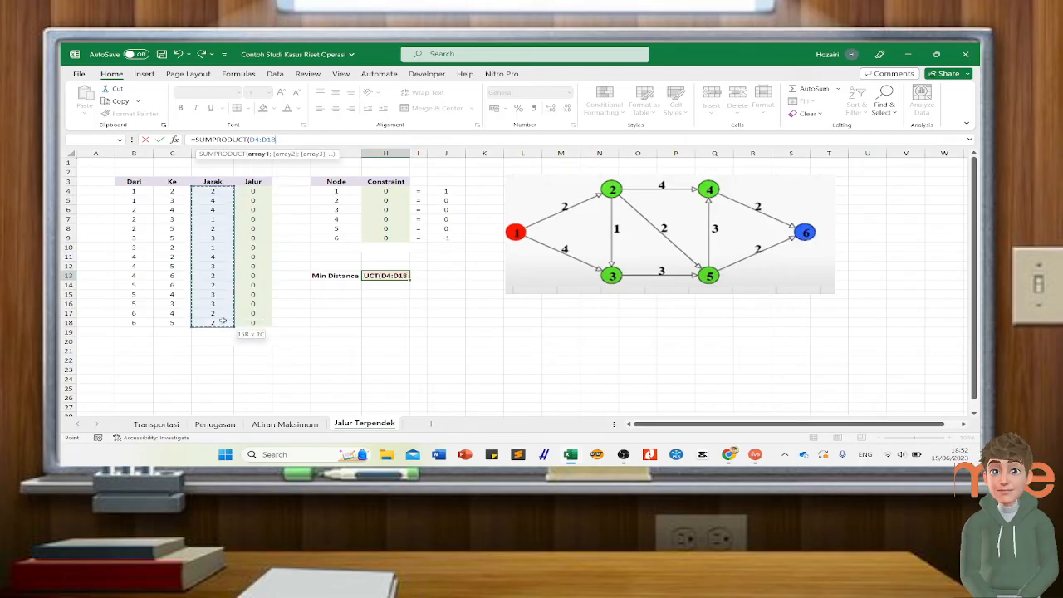
{"action": "type", "text": ";"}
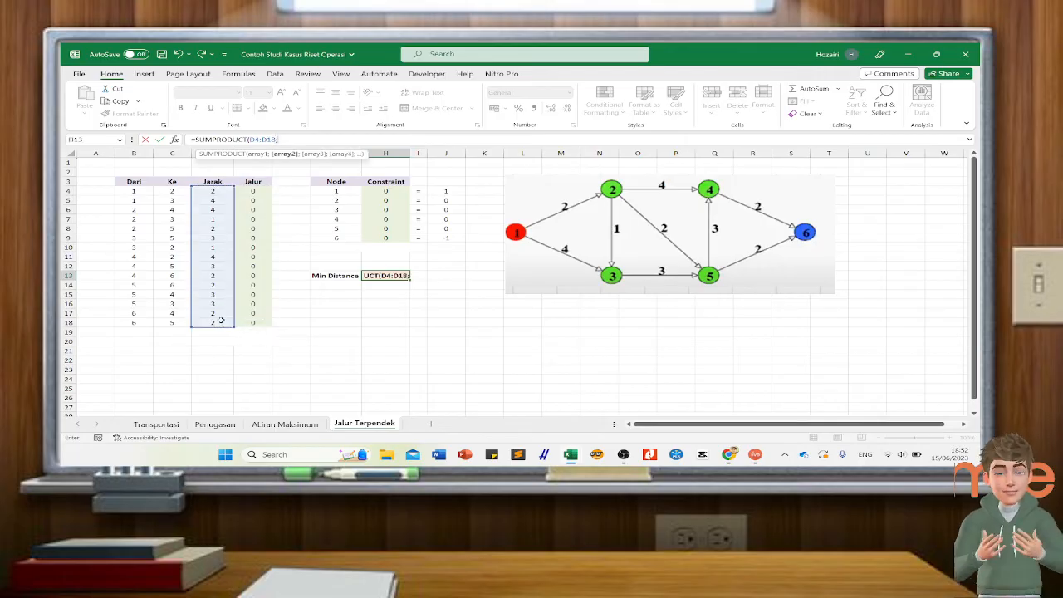
{"action": "left_click_drag", "start_coordinate": [259, 189], "coordinate": [264, 322]}
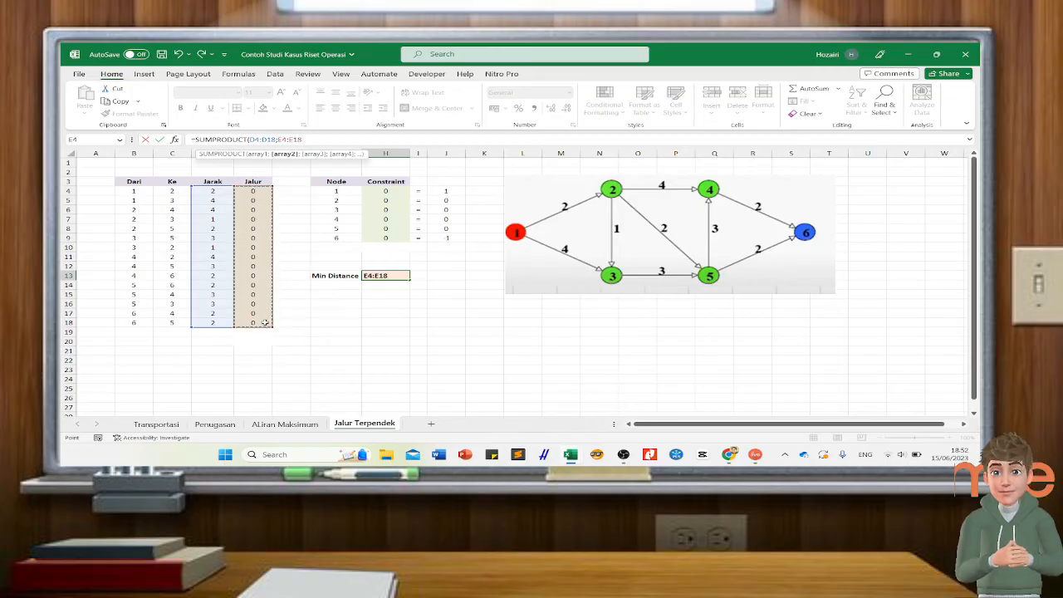
{"action": "key", "text": "Return"}
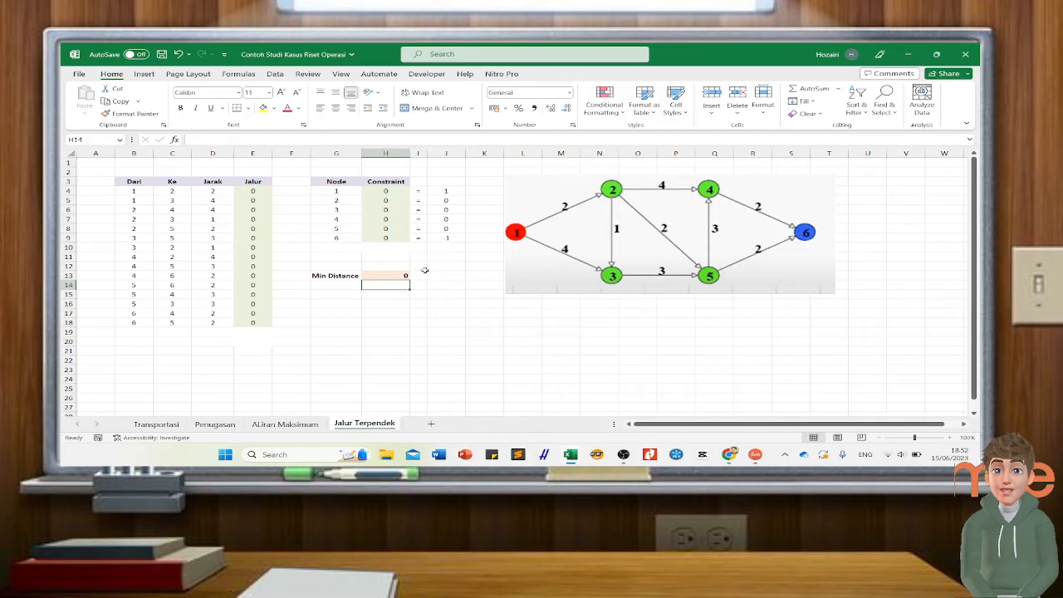
Step: Open the Solver parameters with the Min Distance cell H13 selected
{"action": "left_click", "coordinate": [392, 275]}
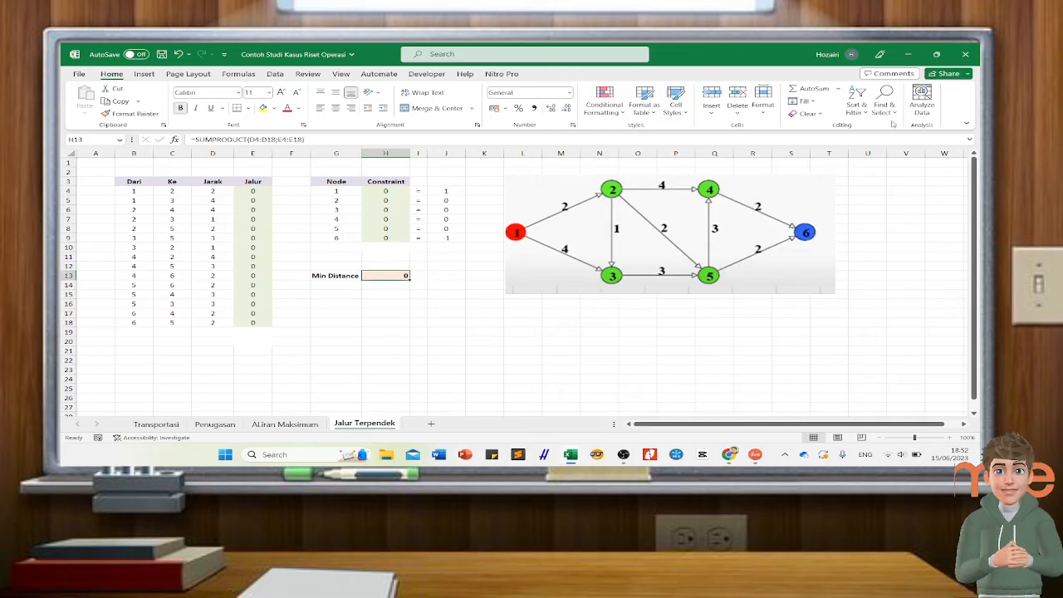
{"action": "left_click", "coordinate": [272, 74]}
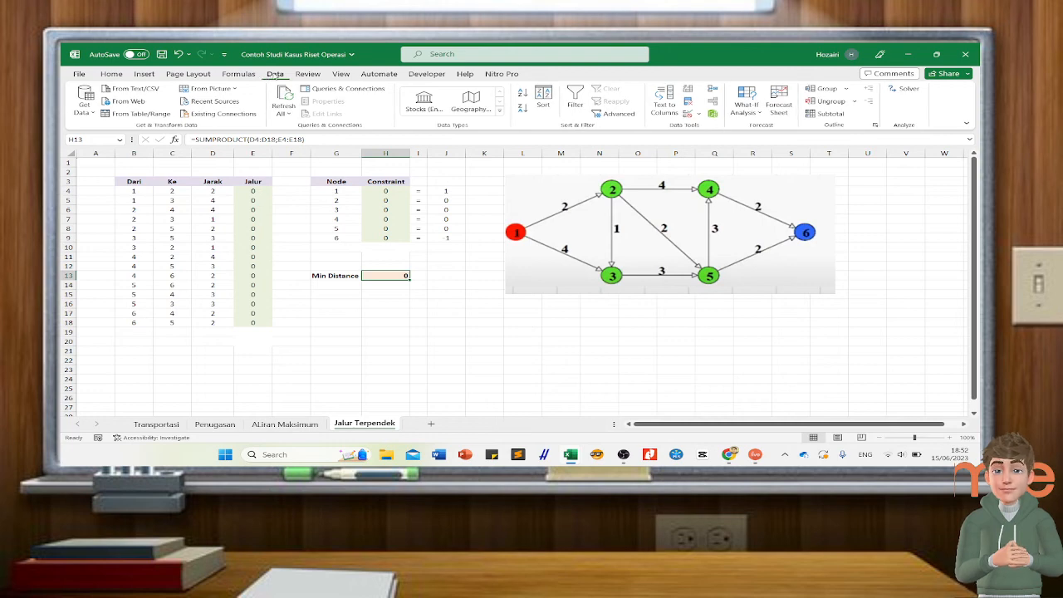
{"action": "left_click", "coordinate": [903, 89]}
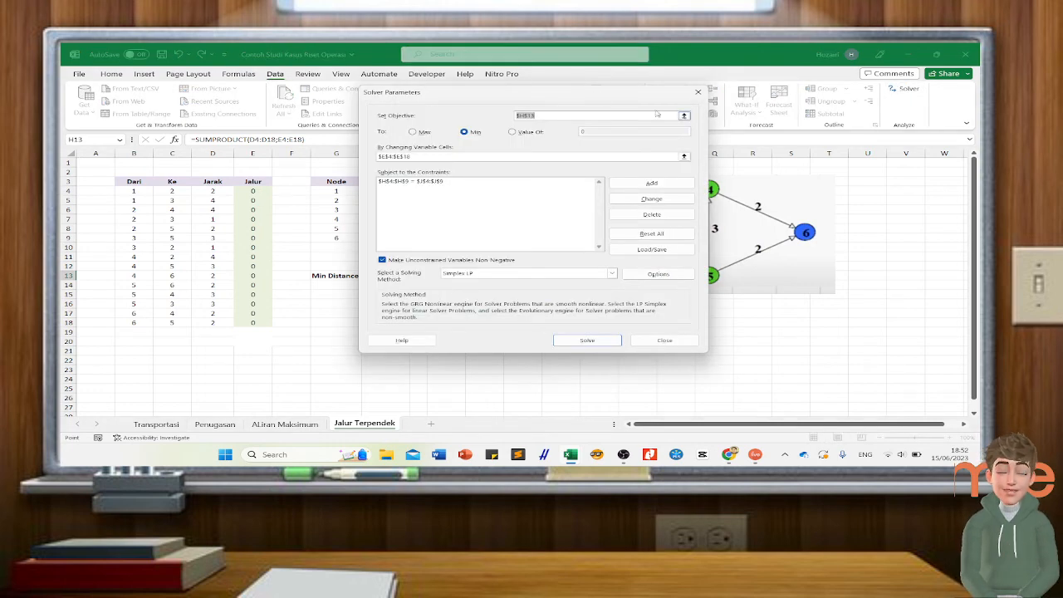
Step: Set the Solver objective to the Min Distance cell H13, reselecting it from the sheet
{"action": "left_click_drag", "start_coordinate": [538, 92], "coordinate": [649, 99]}
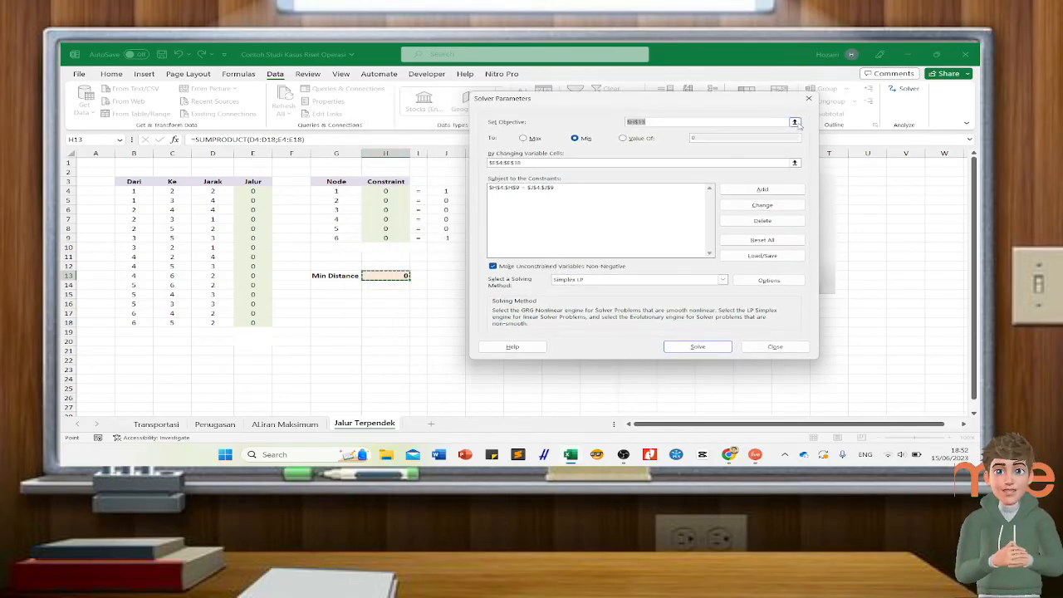
{"action": "left_click", "coordinate": [795, 122]}
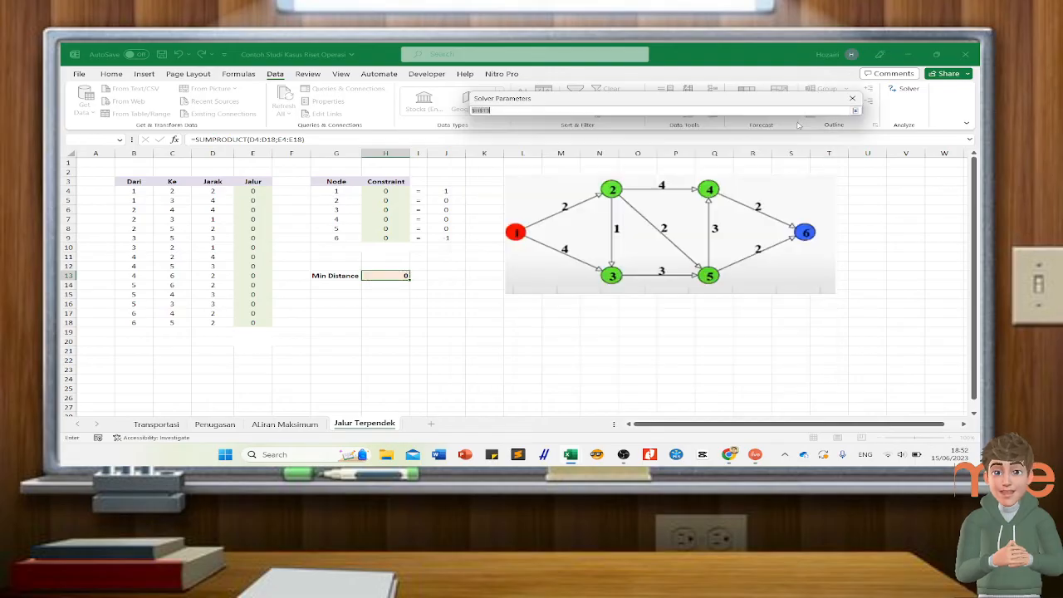
{"action": "left_click", "coordinate": [386, 275]}
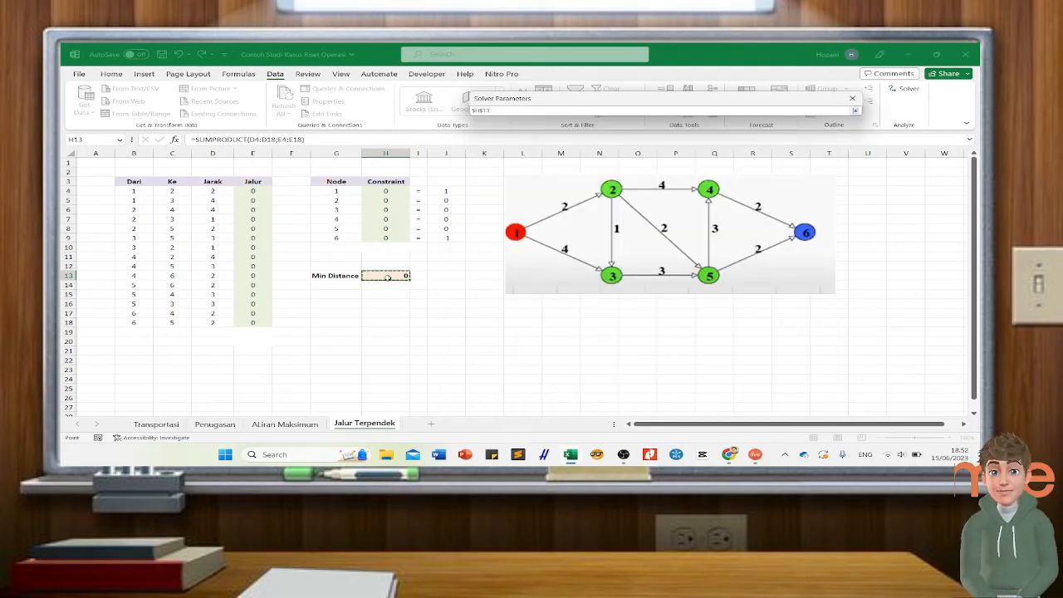
{"action": "left_click", "coordinate": [855, 110]}
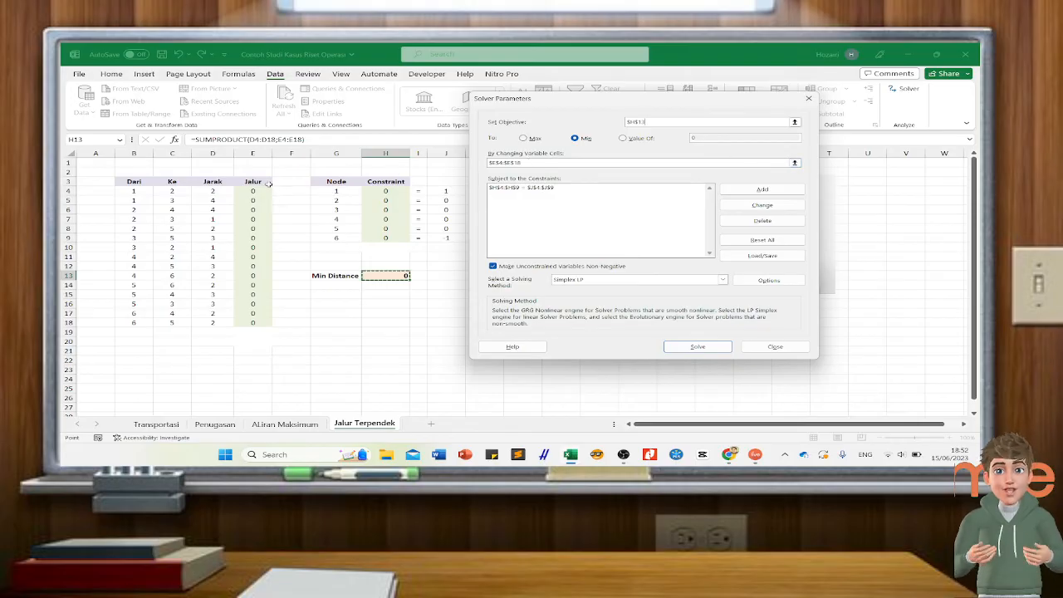
Step: Set Solver's changing variable cells to the Jalur range E4:E18
{"action": "left_click", "coordinate": [794, 163]}
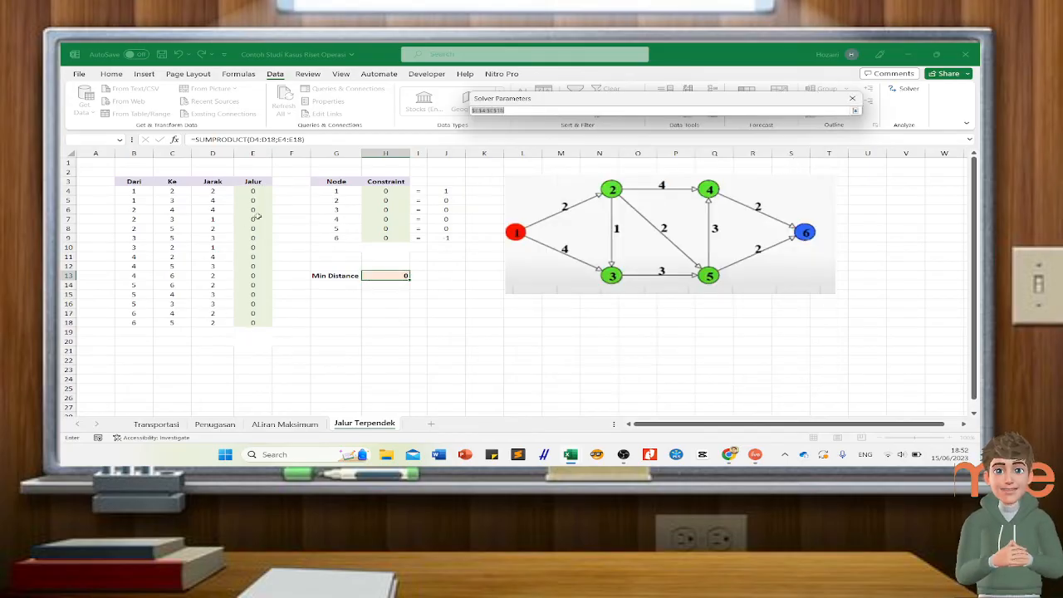
{"action": "left_click_drag", "start_coordinate": [247, 190], "coordinate": [262, 323]}
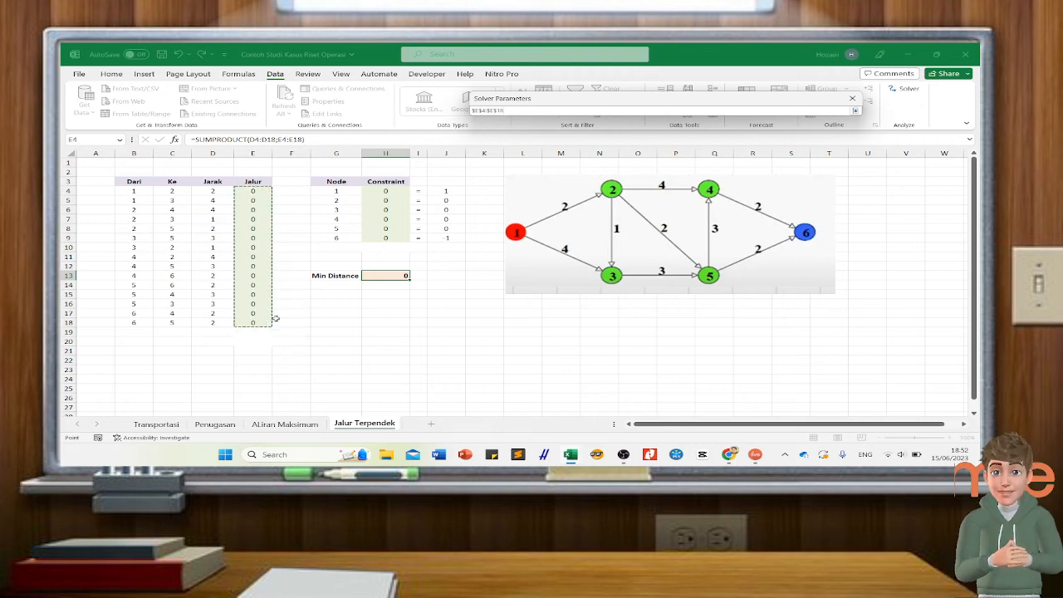
{"action": "left_click", "coordinate": [854, 110]}
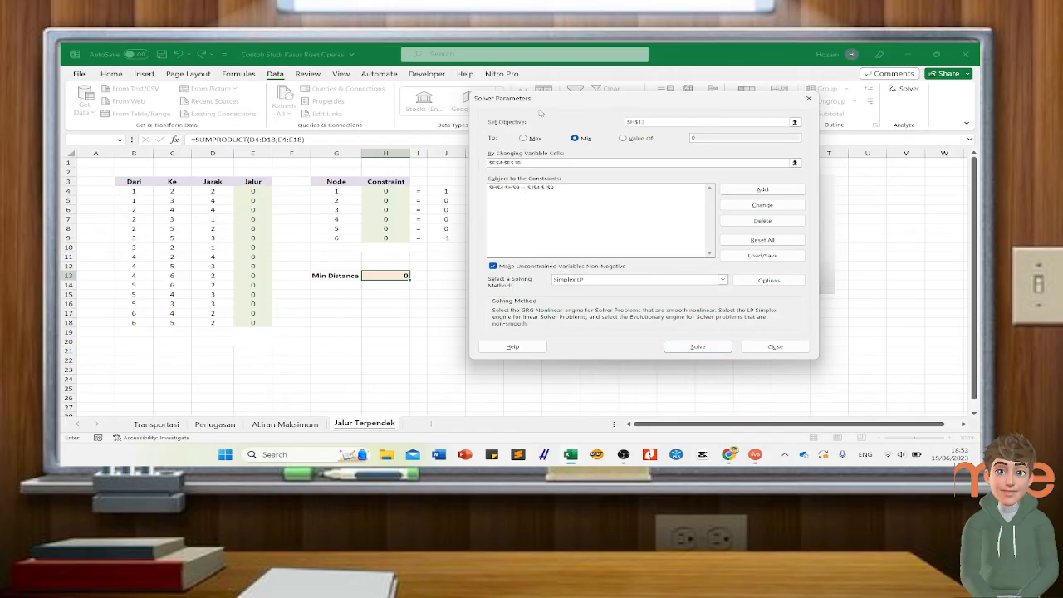
Step: Delete the existing H4:H9 = J4:J9 constraint from the Solver parameters
{"action": "left_click_drag", "start_coordinate": [536, 97], "coordinate": [608, 92]}
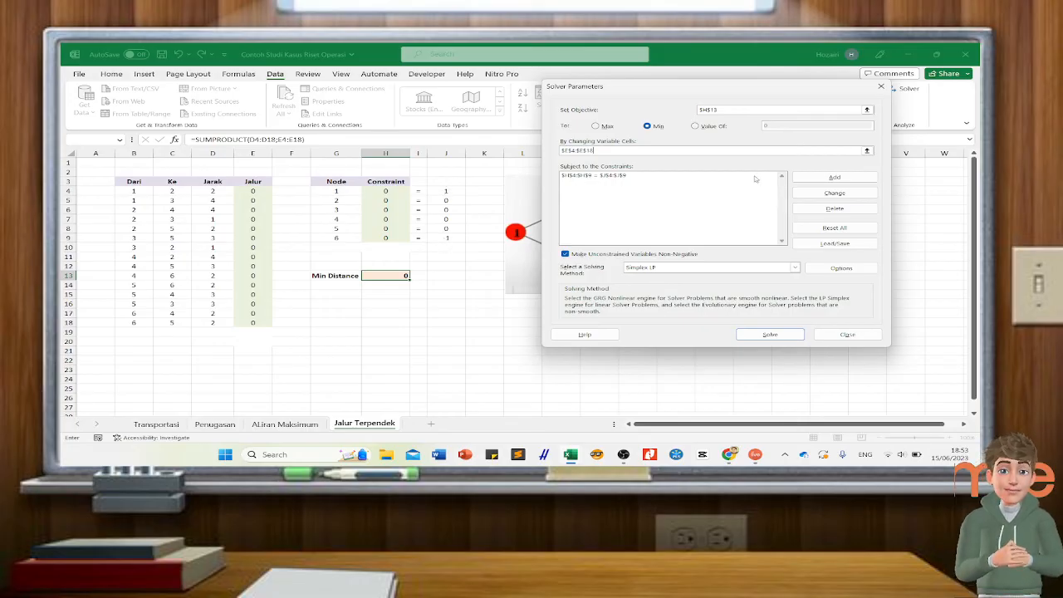
{"action": "left_click", "coordinate": [618, 176]}
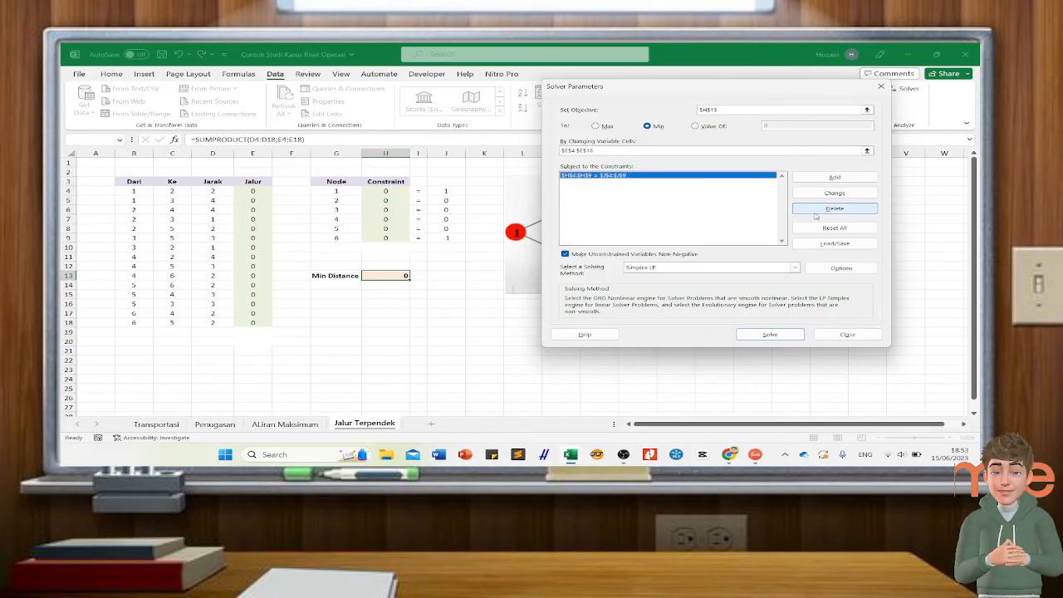
{"action": "left_click", "coordinate": [828, 210]}
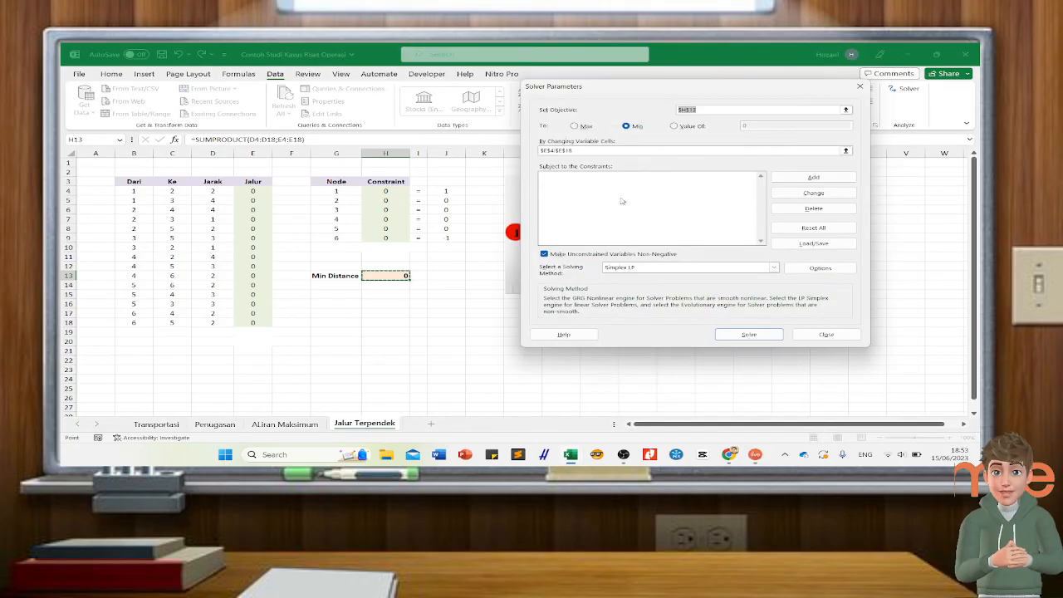
Step: Add a Solver constraint requiring the Constraint cells H4:H9 to equal (=) the right-hand values in J4:J9
{"action": "left_click", "coordinate": [810, 178]}
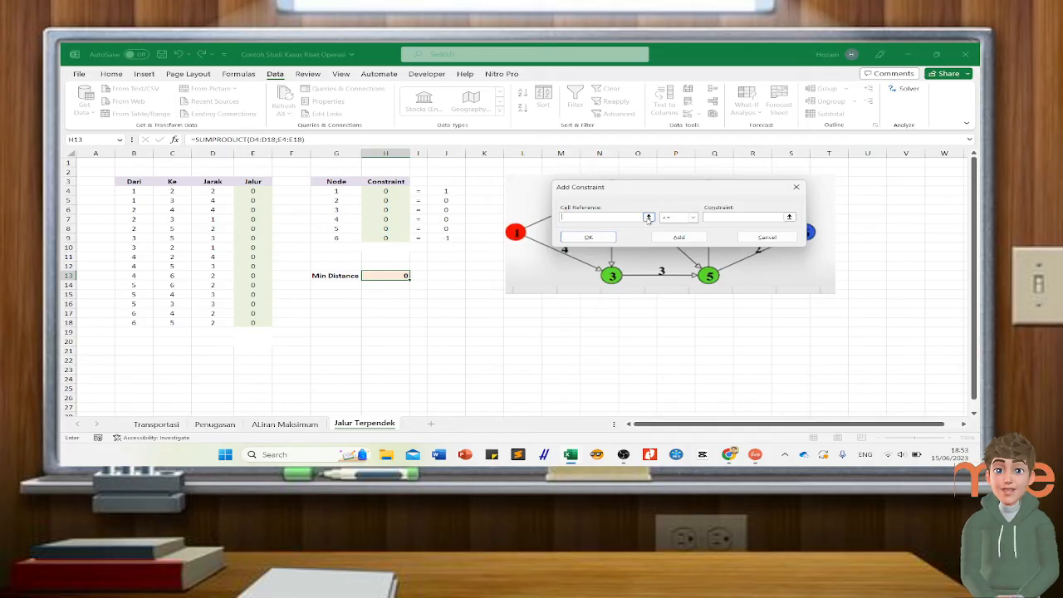
{"action": "left_click", "coordinate": [648, 217]}
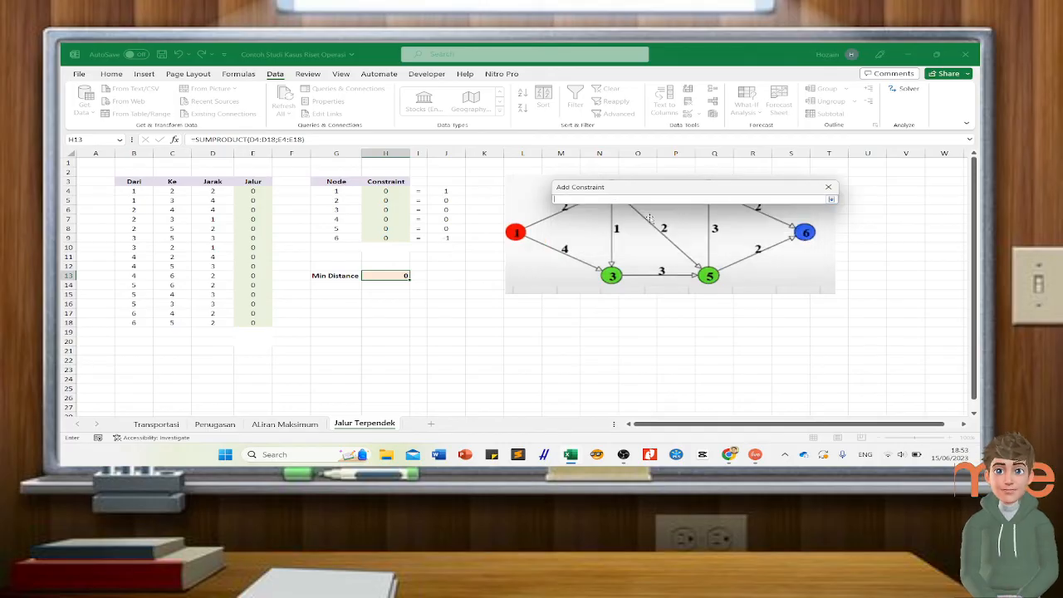
{"action": "left_click", "coordinate": [387, 190]}
{"action": "left_click_drag", "start_coordinate": [387, 190], "coordinate": [393, 234]}
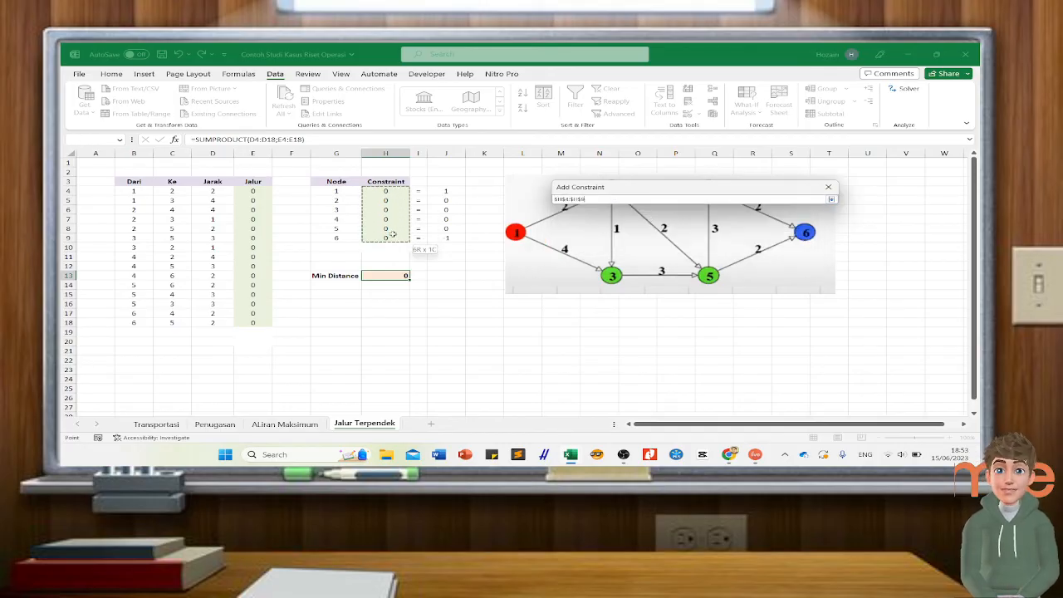
{"action": "left_click", "coordinate": [831, 199]}
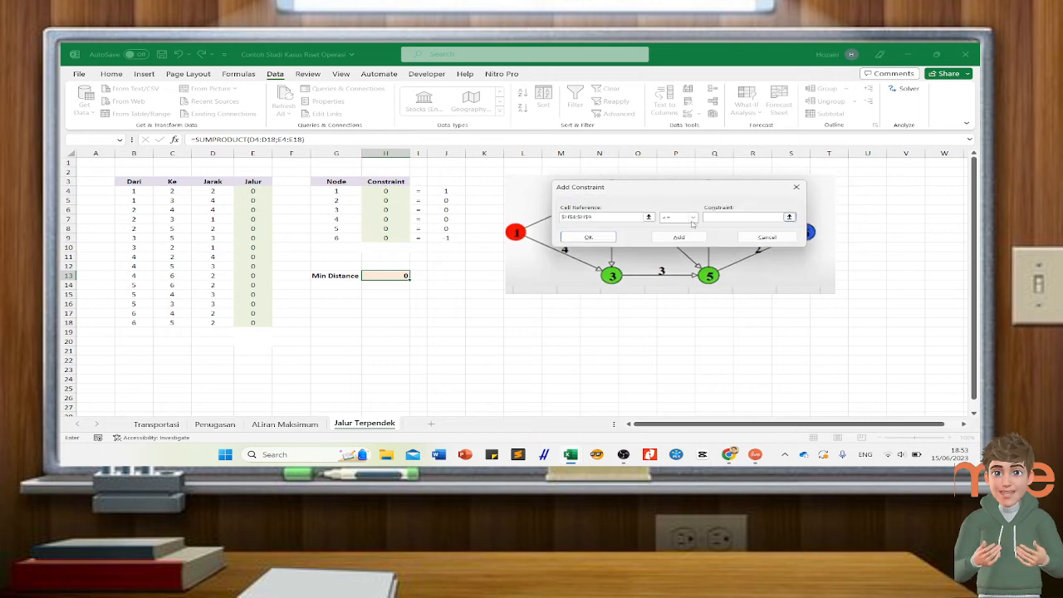
{"action": "left_click", "coordinate": [693, 218]}
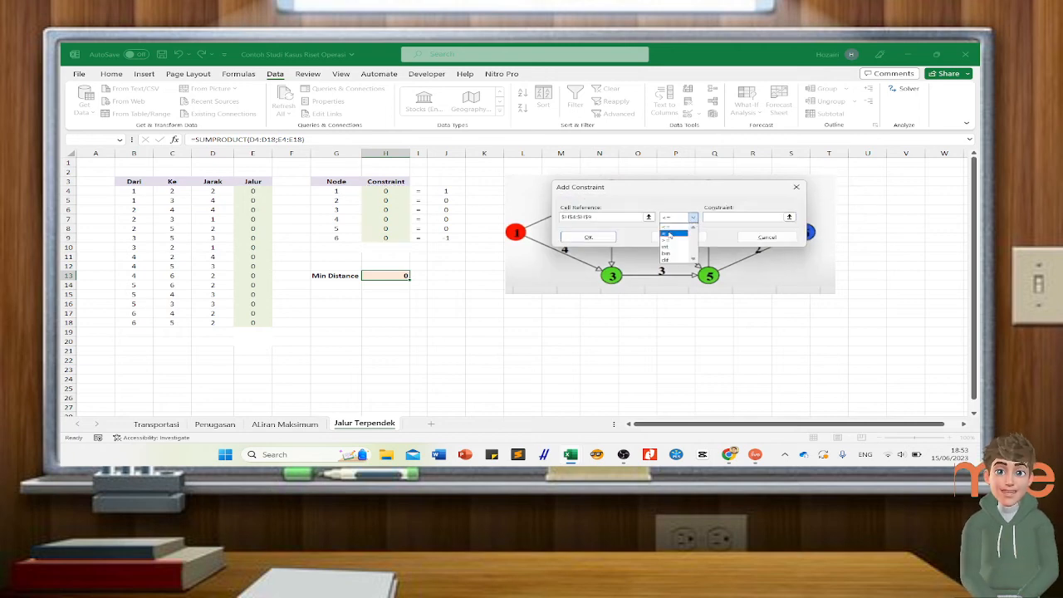
{"action": "left_click", "coordinate": [669, 235]}
{"action": "left_click", "coordinate": [790, 217]}
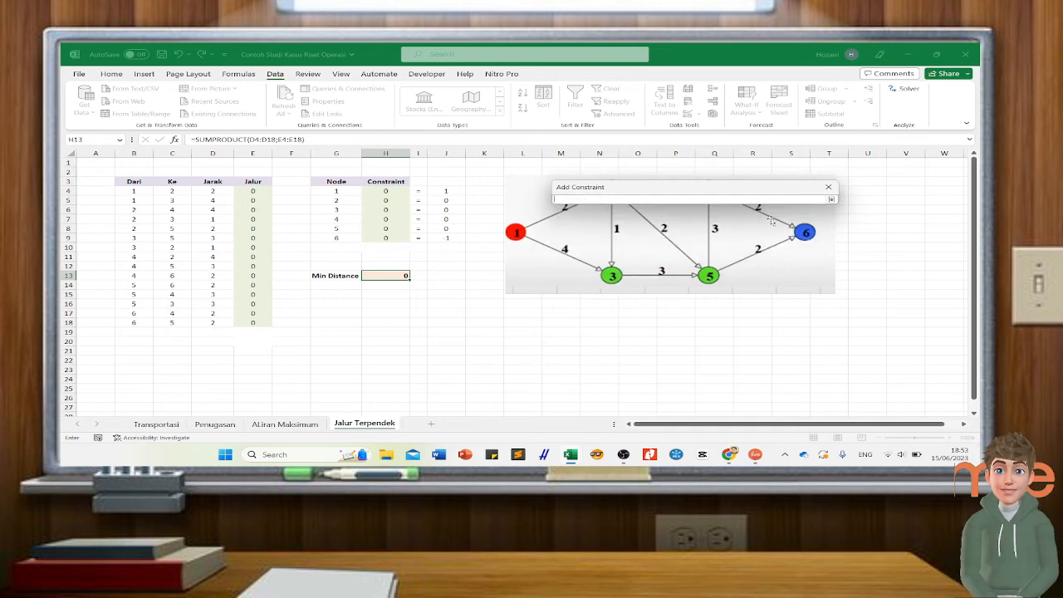
{"action": "left_click_drag", "start_coordinate": [448, 191], "coordinate": [448, 238]}
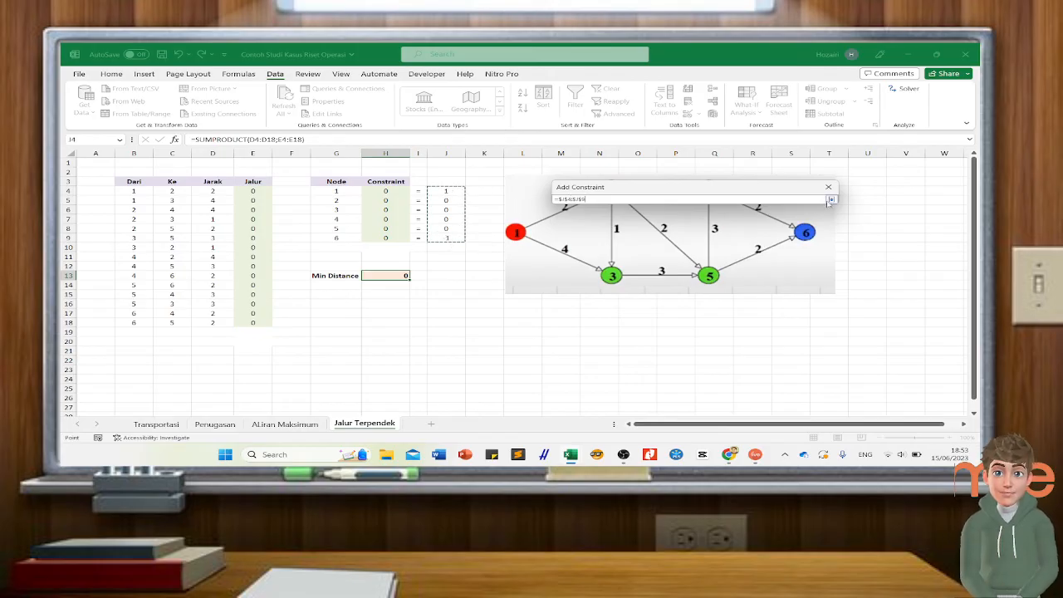
{"action": "left_click", "coordinate": [831, 200]}
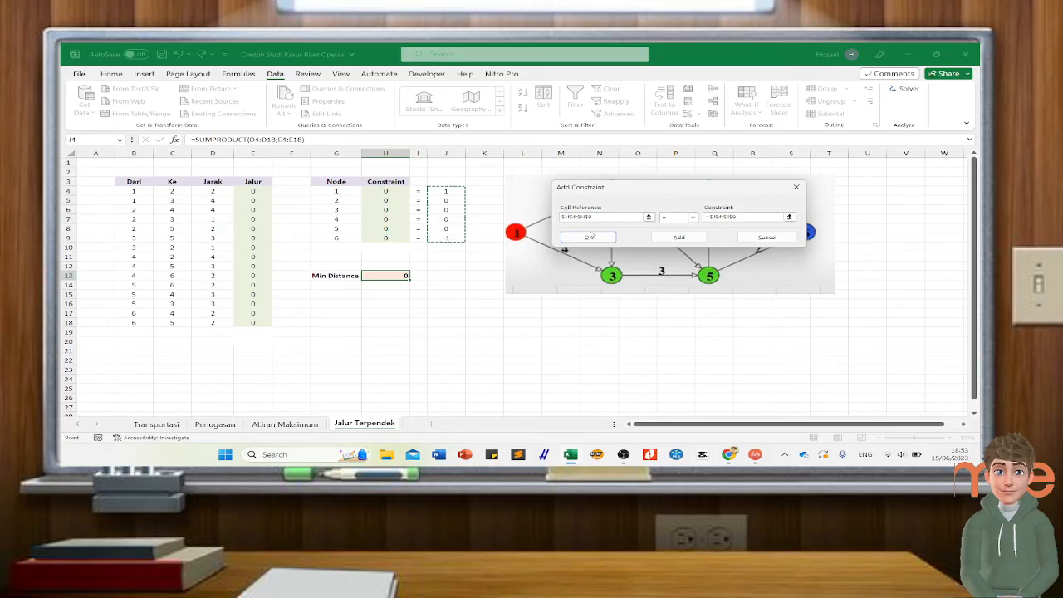
{"action": "left_click", "coordinate": [589, 238]}
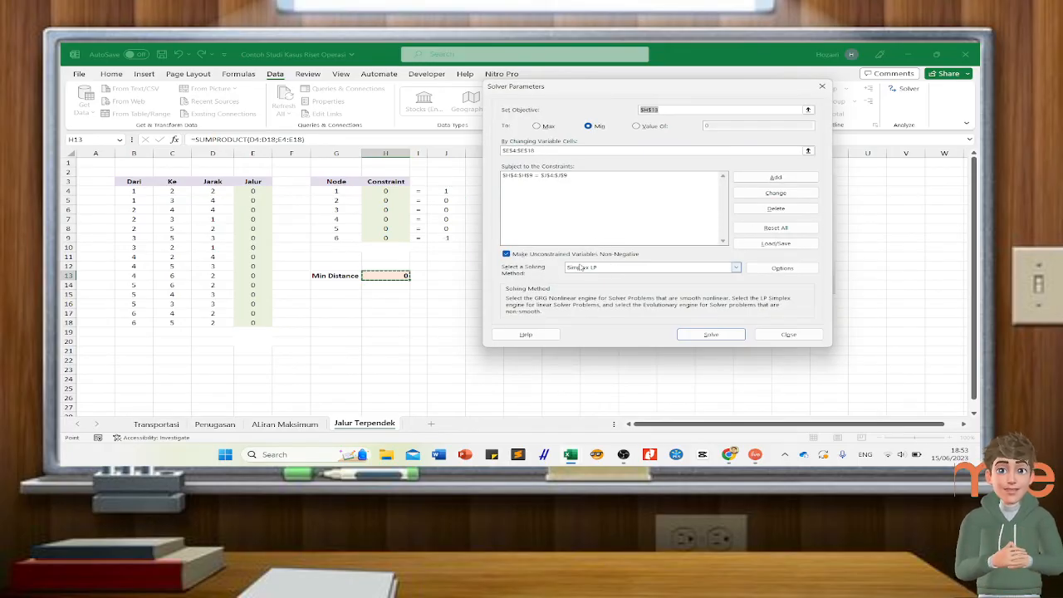
Step: Solve the model with Simplex LP, keep the solution, and check the results in Constraint cell H4 and Min Distance cell H13
{"action": "left_click", "coordinate": [707, 336]}
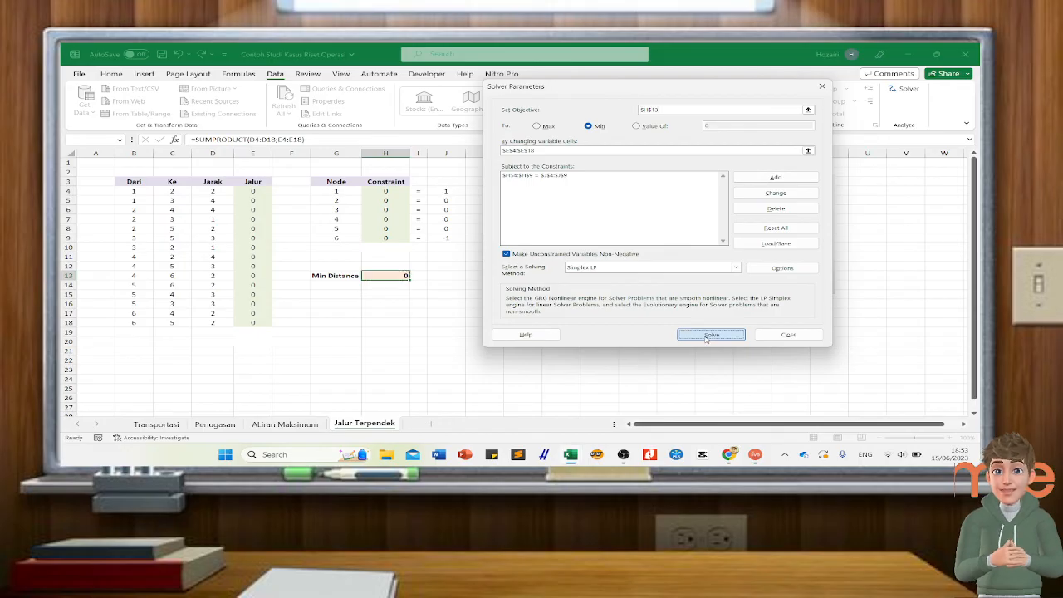
{"action": "left_click", "coordinate": [381, 268]}
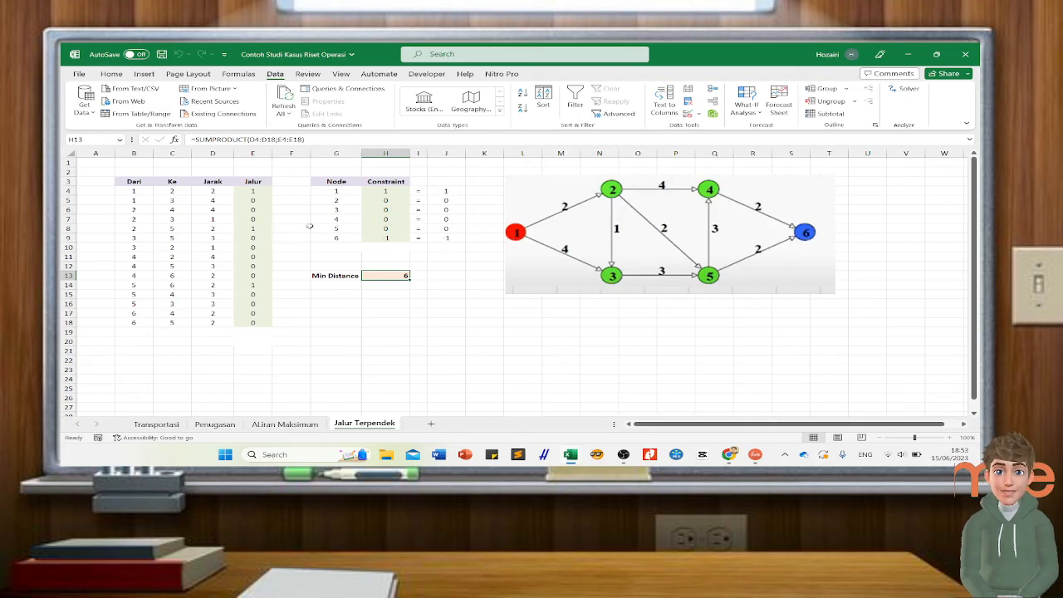
{"action": "left_click", "coordinate": [383, 191]}
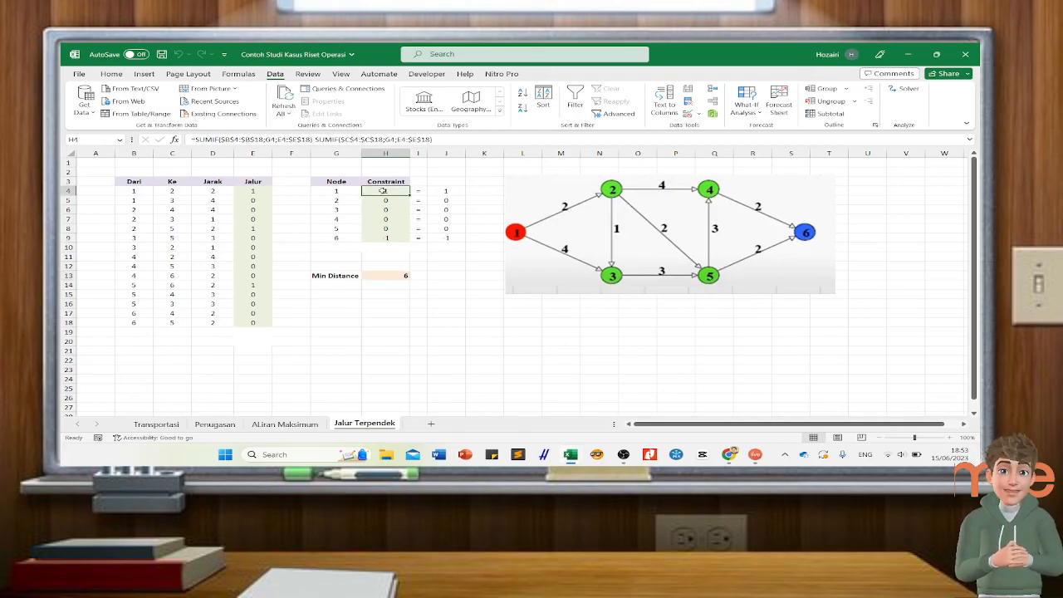
{"action": "left_click", "coordinate": [366, 304]}
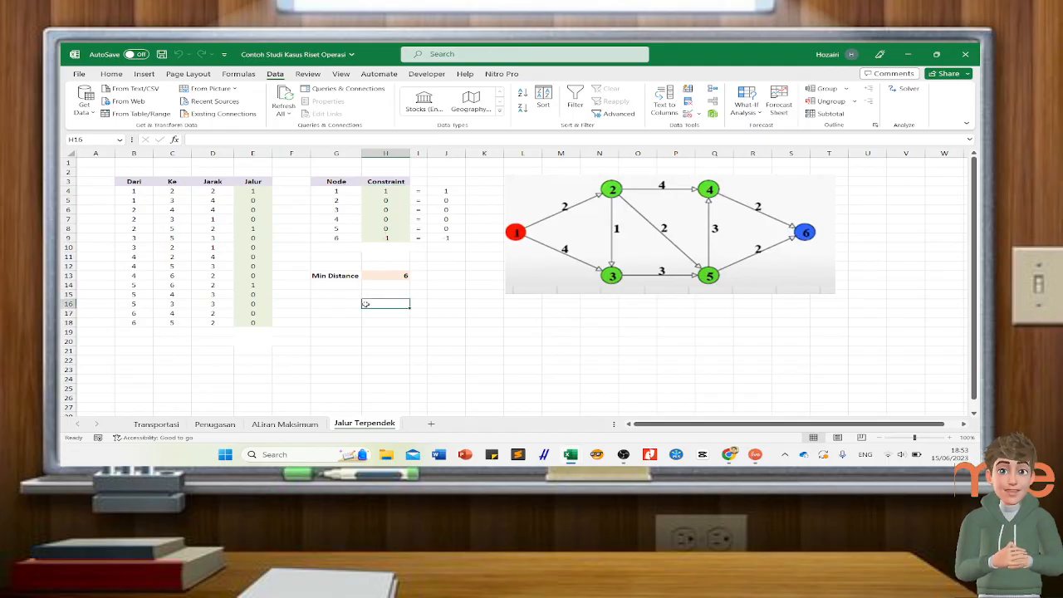
{"action": "left_click", "coordinate": [391, 275]}
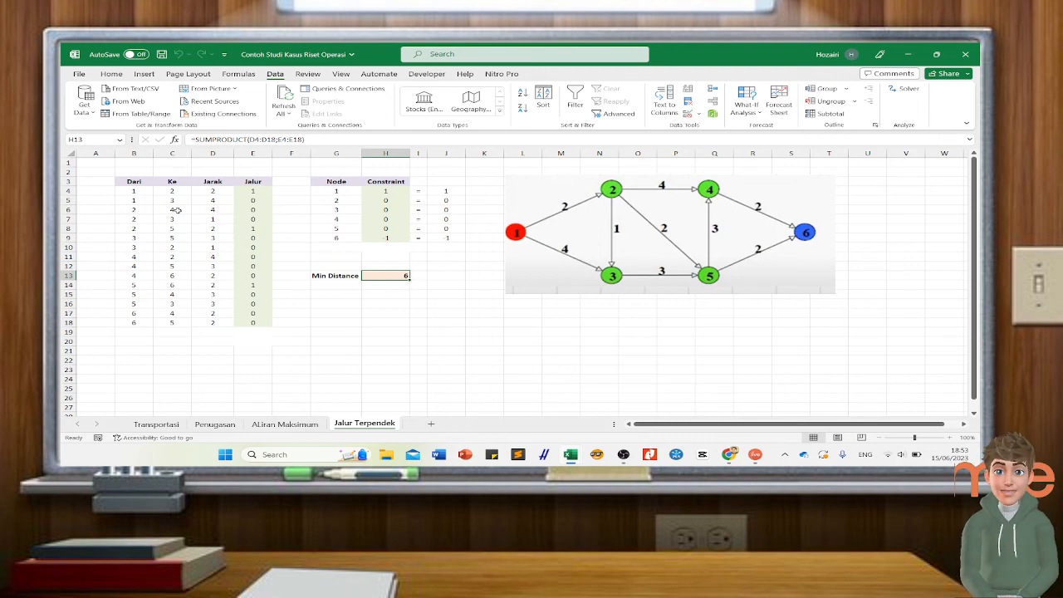
Step: Fill the Dari and Ke cells of the chosen routes yellow: B4:C4, B8:C8 and B14:C14
{"action": "left_click_drag", "start_coordinate": [142, 192], "coordinate": [170, 191]}
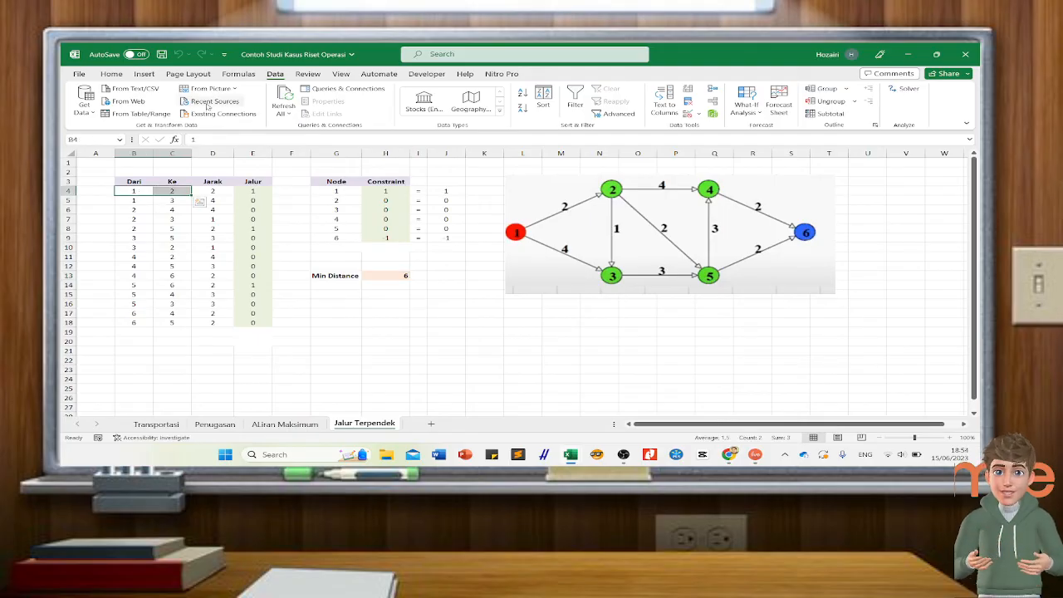
{"action": "left_click", "coordinate": [116, 76]}
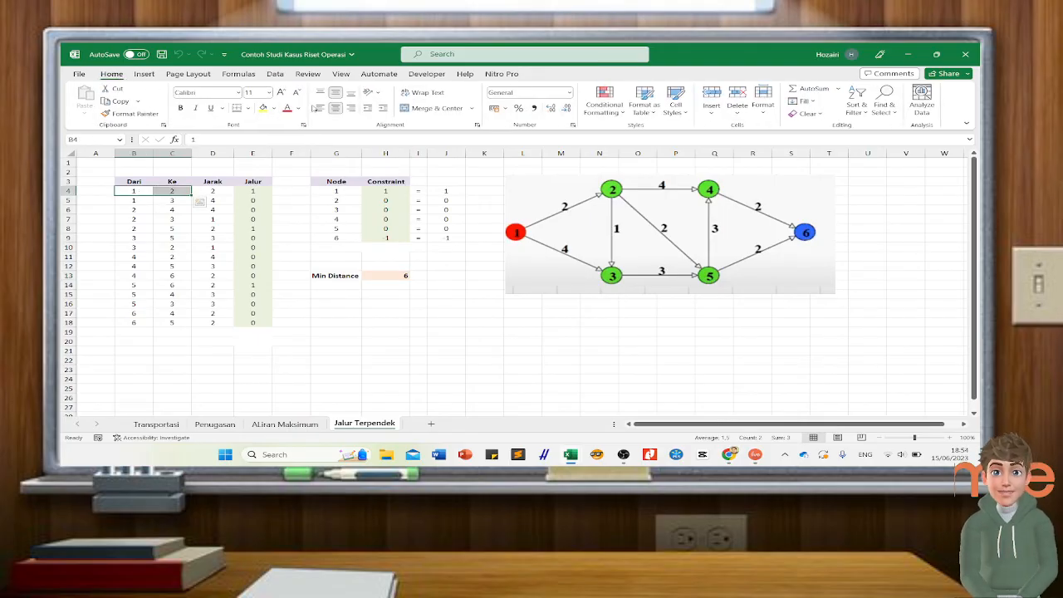
{"action": "left_click", "coordinate": [262, 109]}
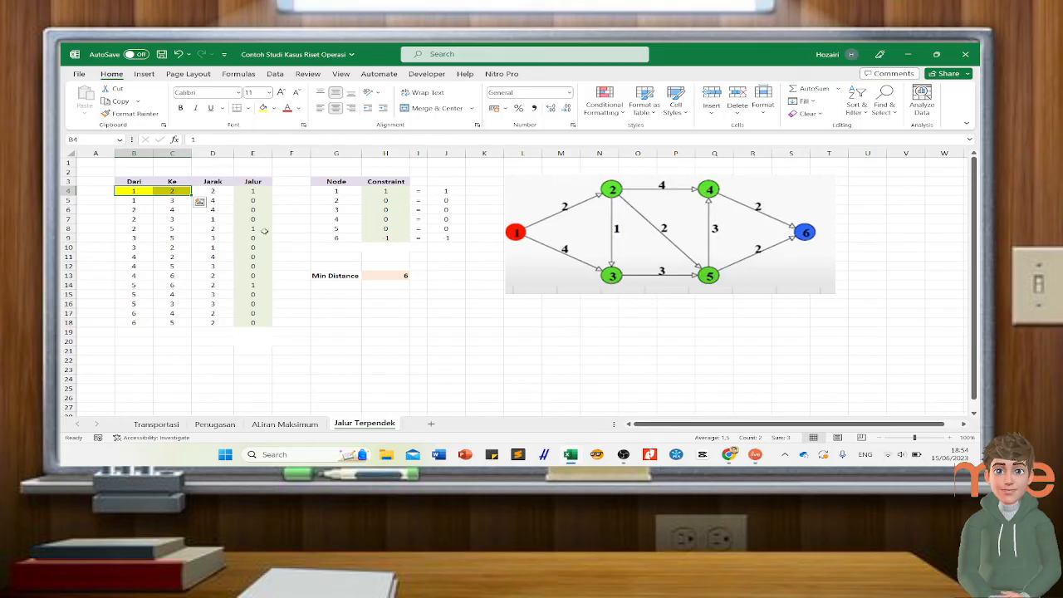
{"action": "left_click_drag", "start_coordinate": [134, 231], "coordinate": [177, 230]}
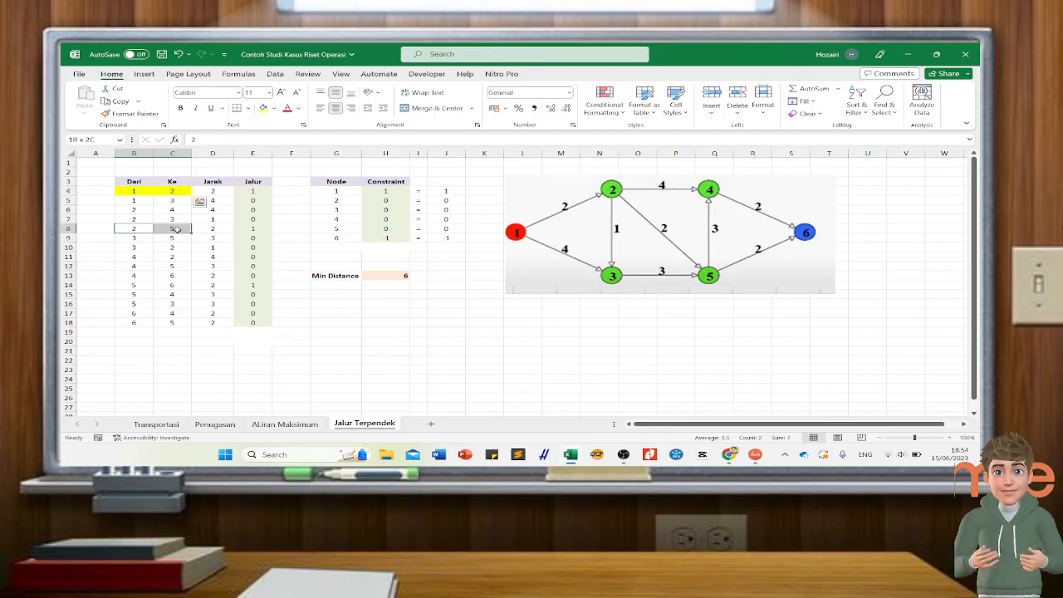
{"action": "left_click", "coordinate": [262, 109]}
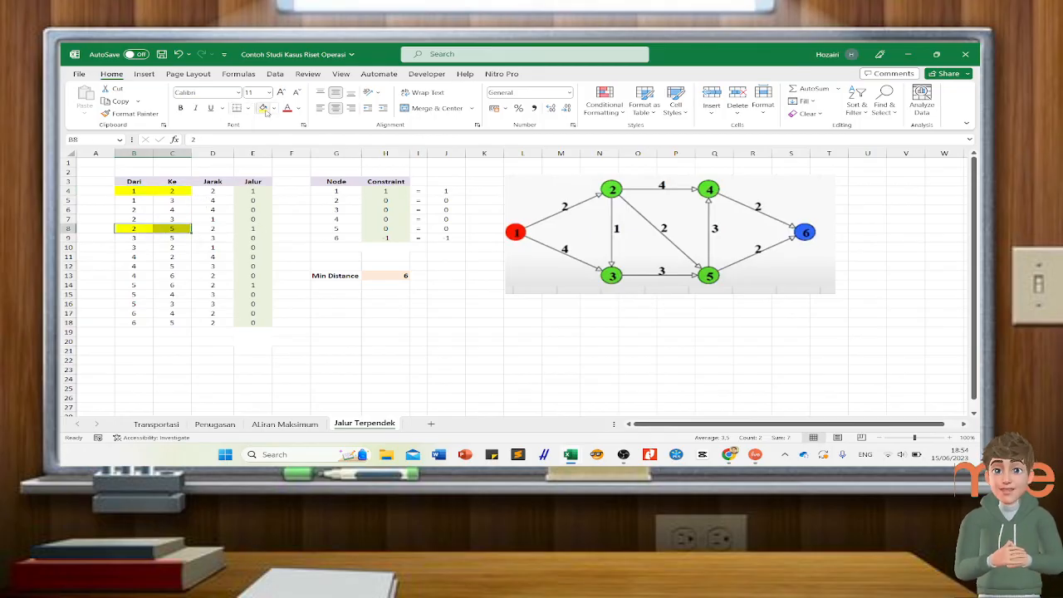
{"action": "left_click_drag", "start_coordinate": [135, 284], "coordinate": [175, 285]}
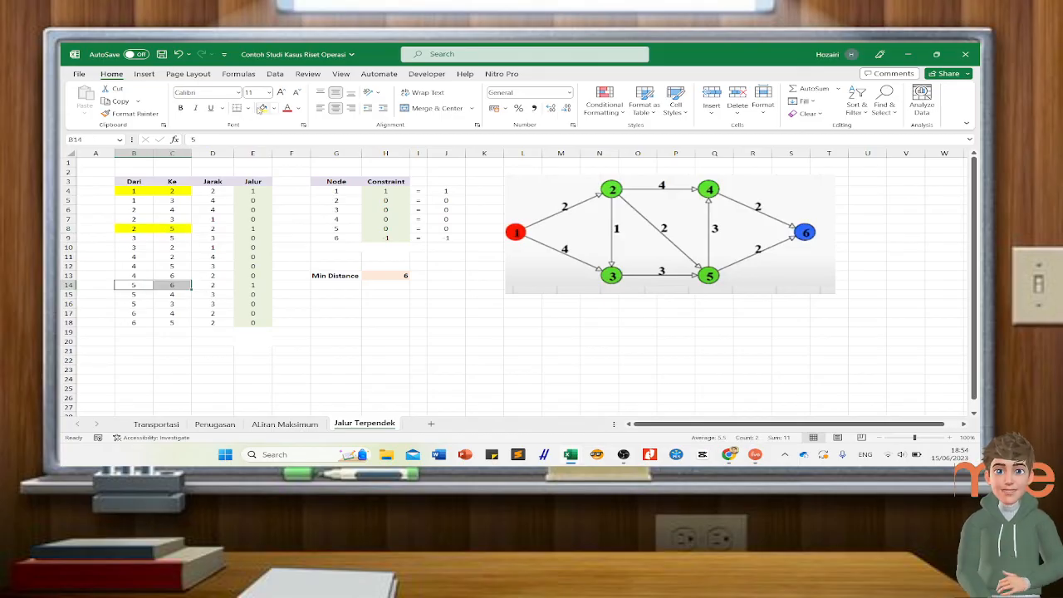
{"action": "left_click", "coordinate": [263, 109]}
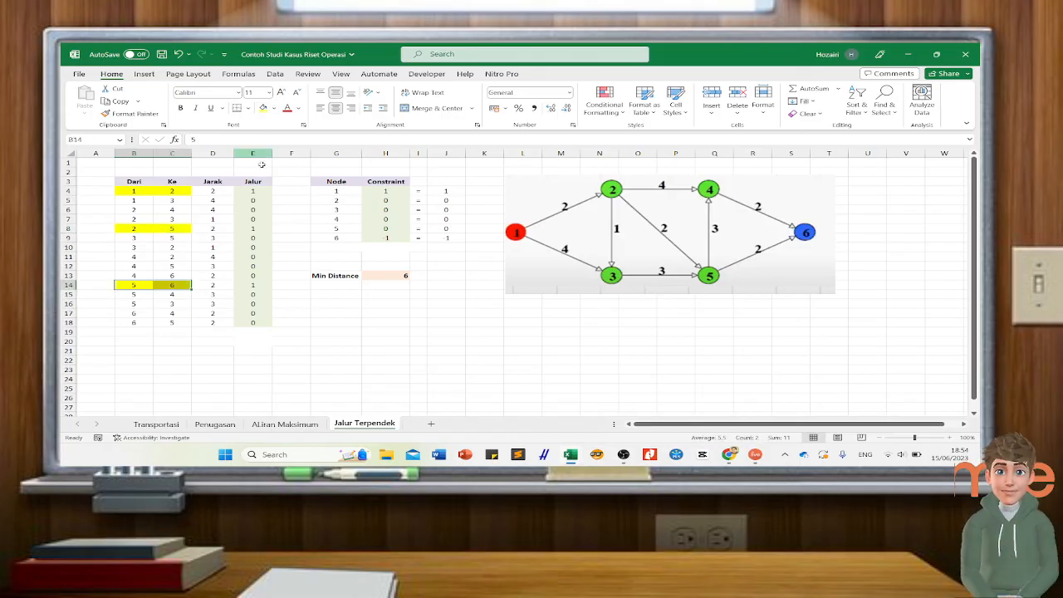
Step: Compare the Jarak values of the highlighted routes in D4, D8 and D14 with the Min Distance in H13
{"action": "left_click", "coordinate": [211, 190]}
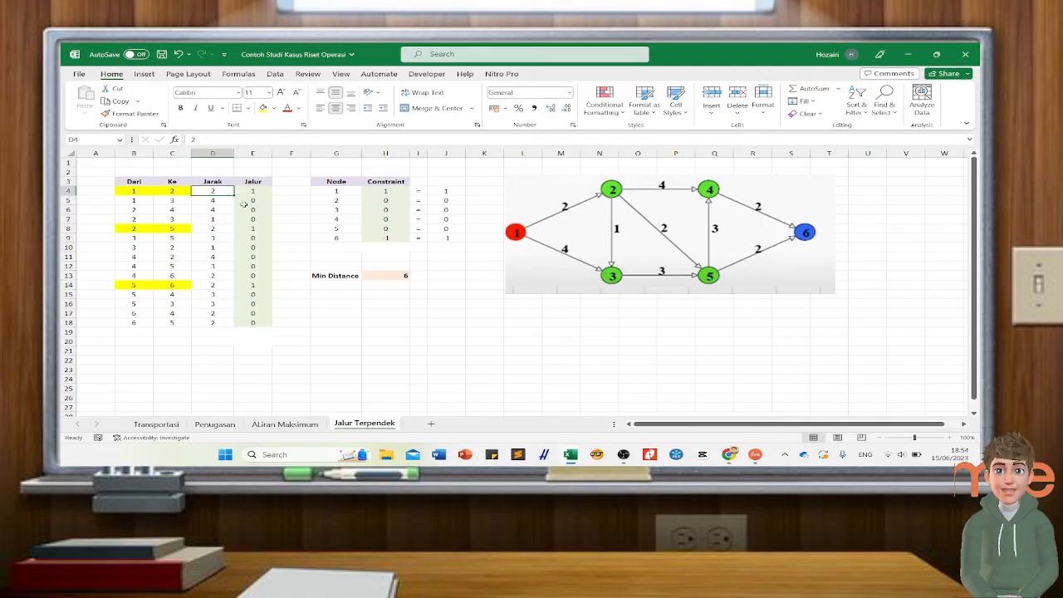
{"action": "left_click", "coordinate": [214, 229]}
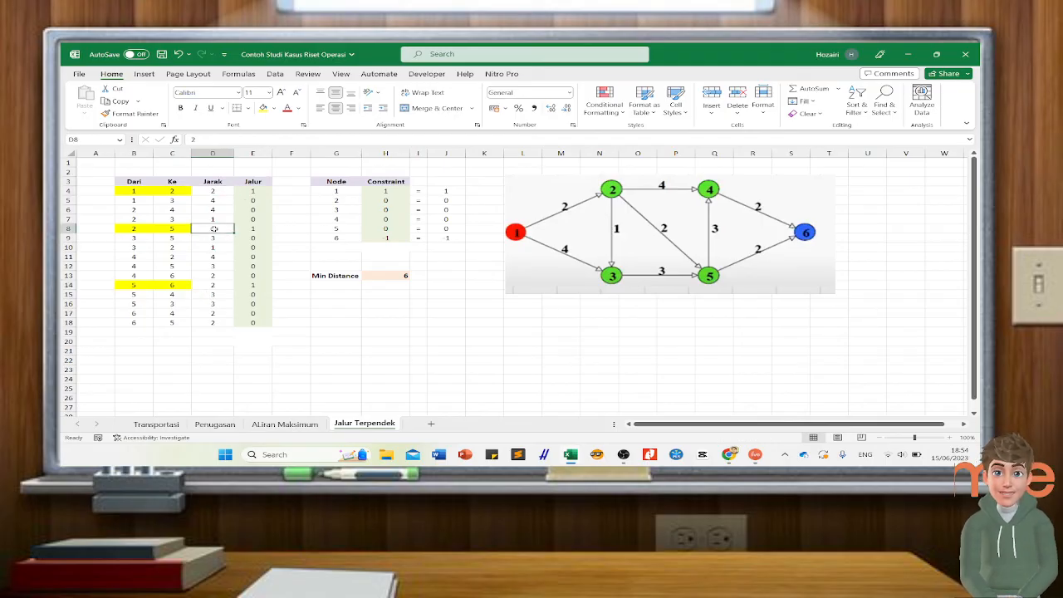
{"action": "left_click", "coordinate": [216, 286]}
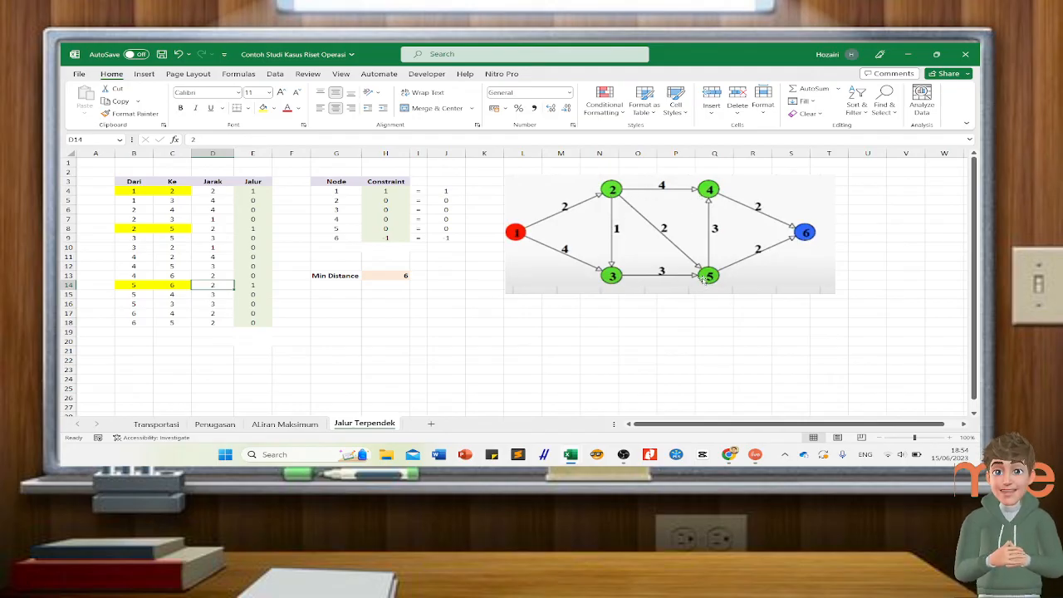
{"action": "left_click", "coordinate": [392, 275]}
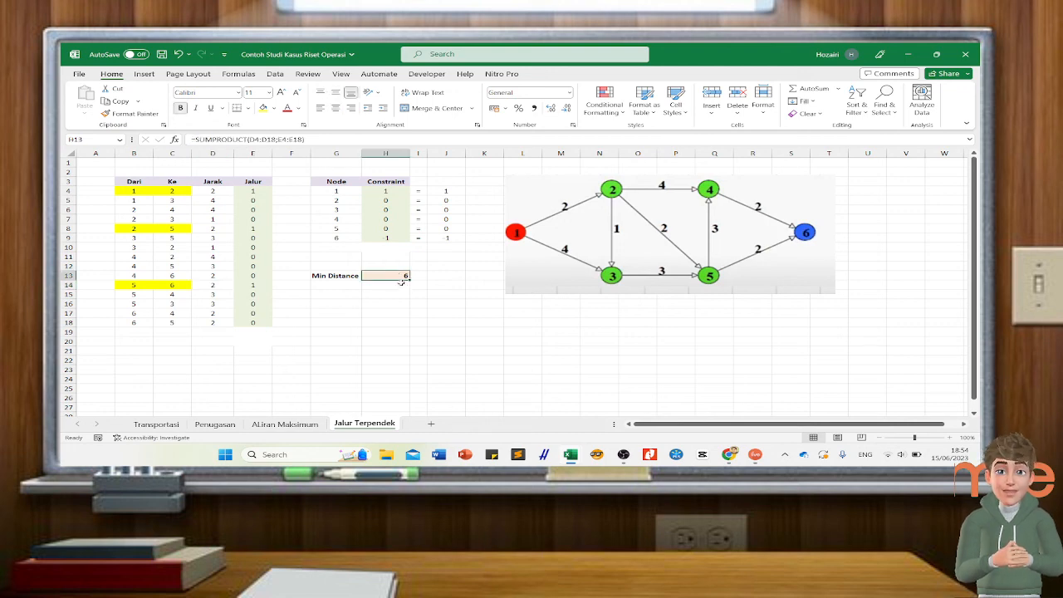